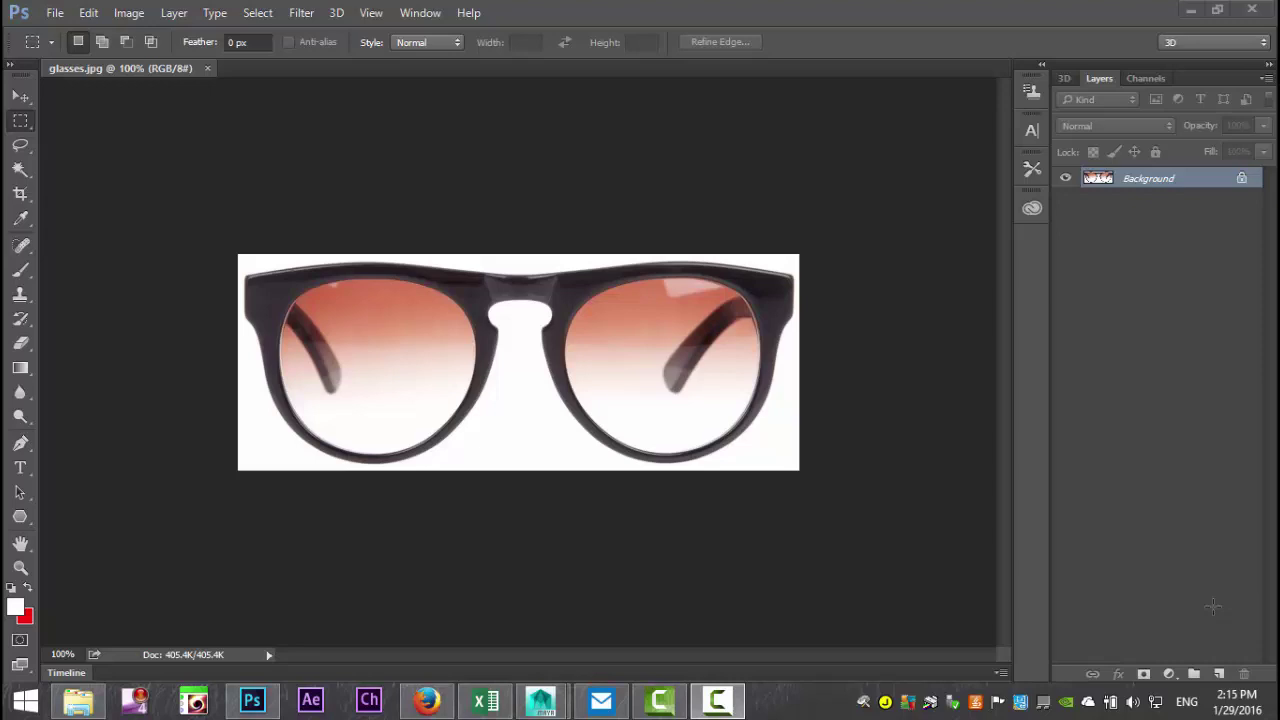
# Create a polygon plane and scale it up uniformly
pyautogui.hotkey('alt', 'Tab')
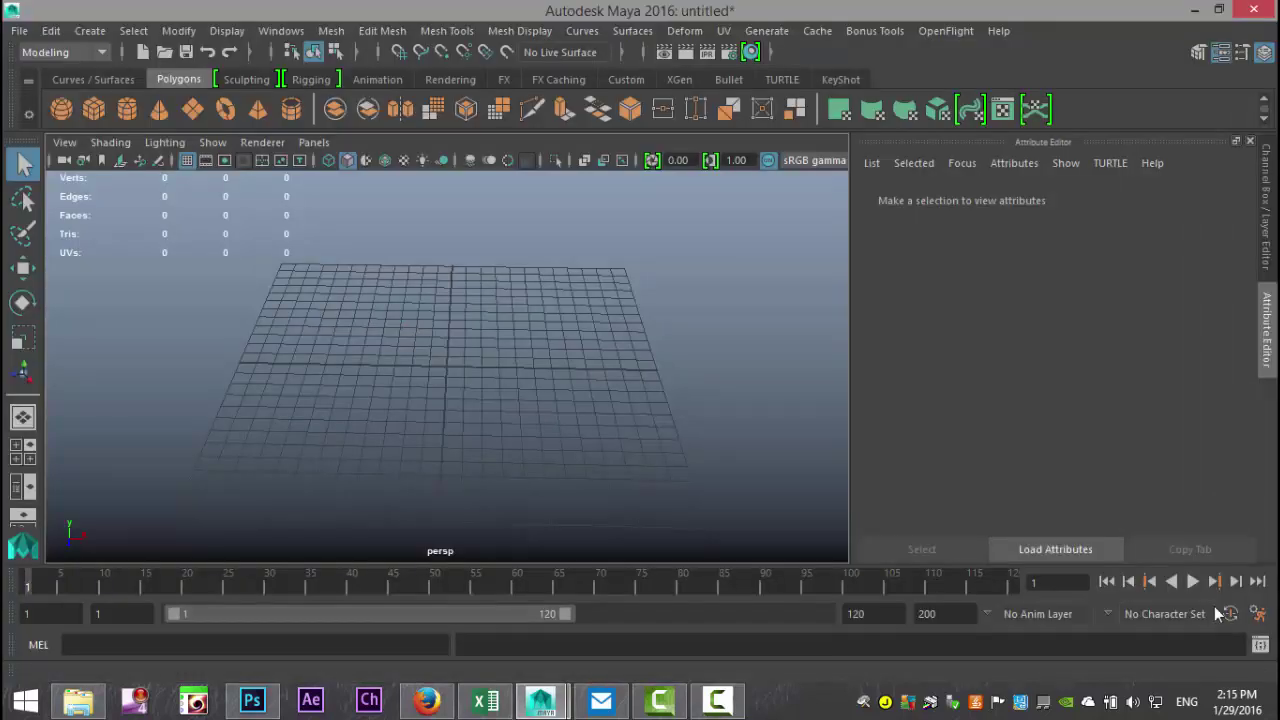
pyautogui.click(200, 115)
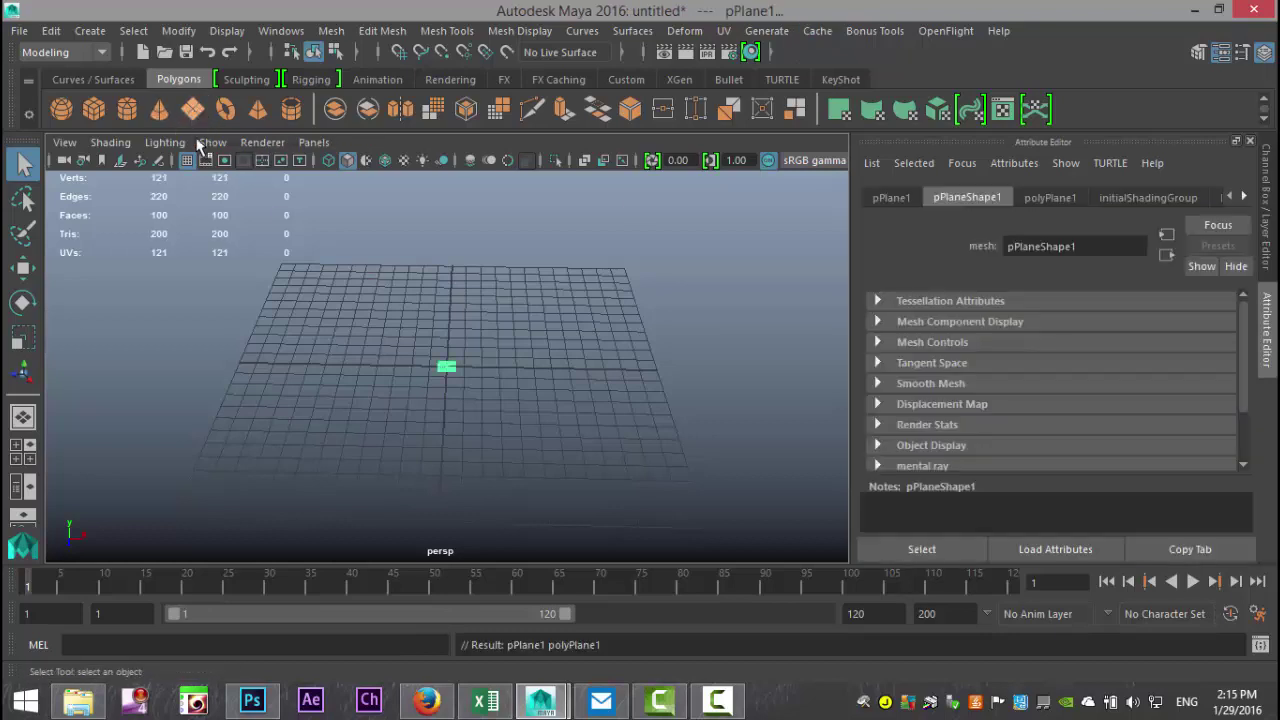
pyautogui.scroll(6, 440, 434)
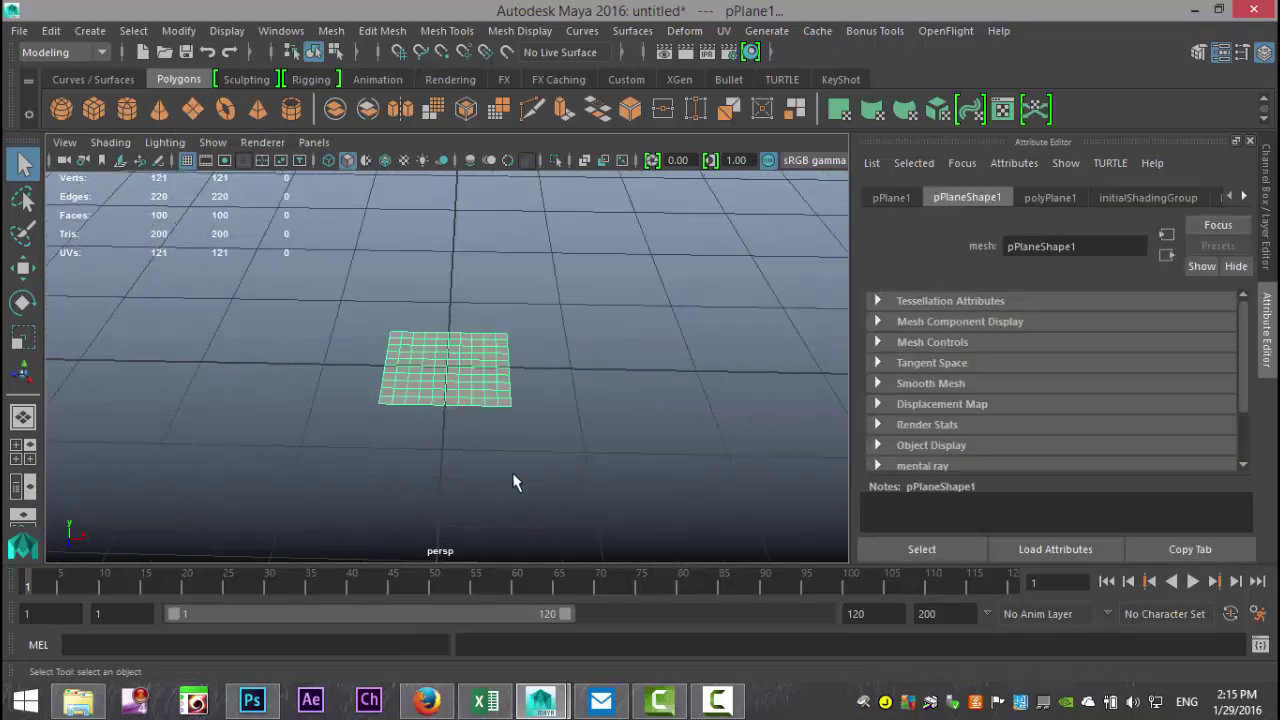
pyautogui.press('r')
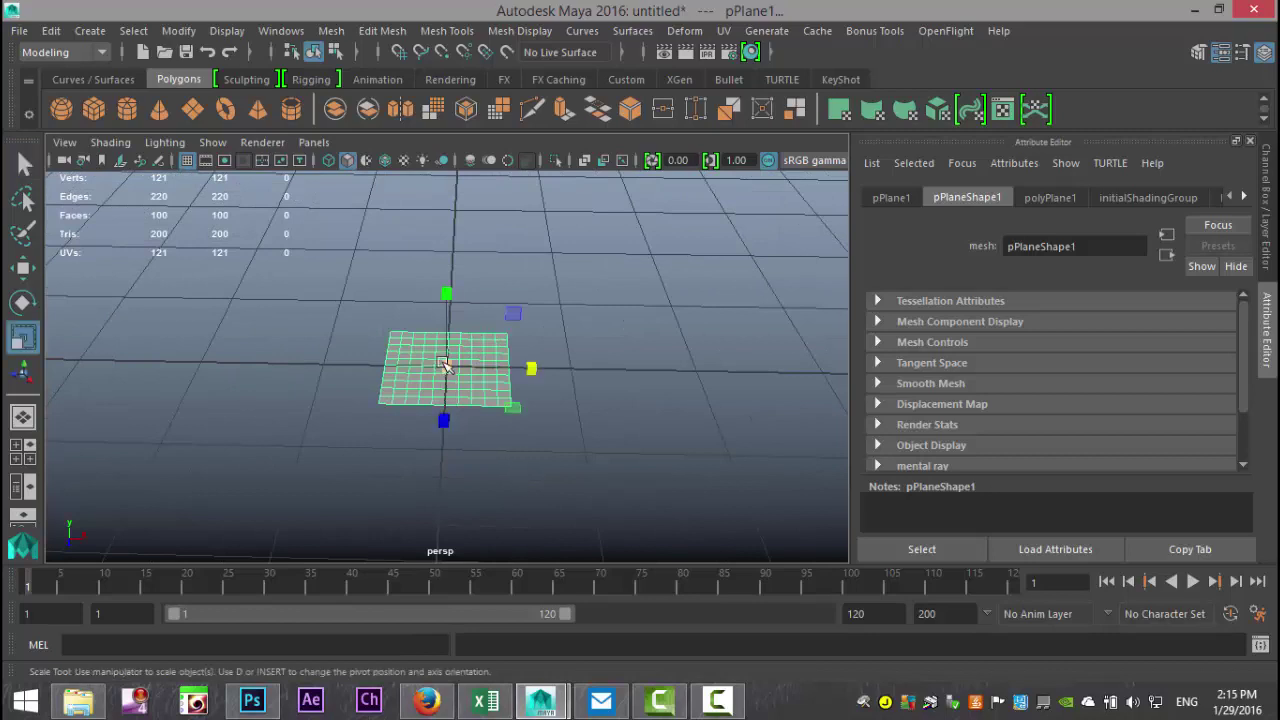
pyautogui.moveTo(446, 367); pyautogui.dragTo(580, 400)
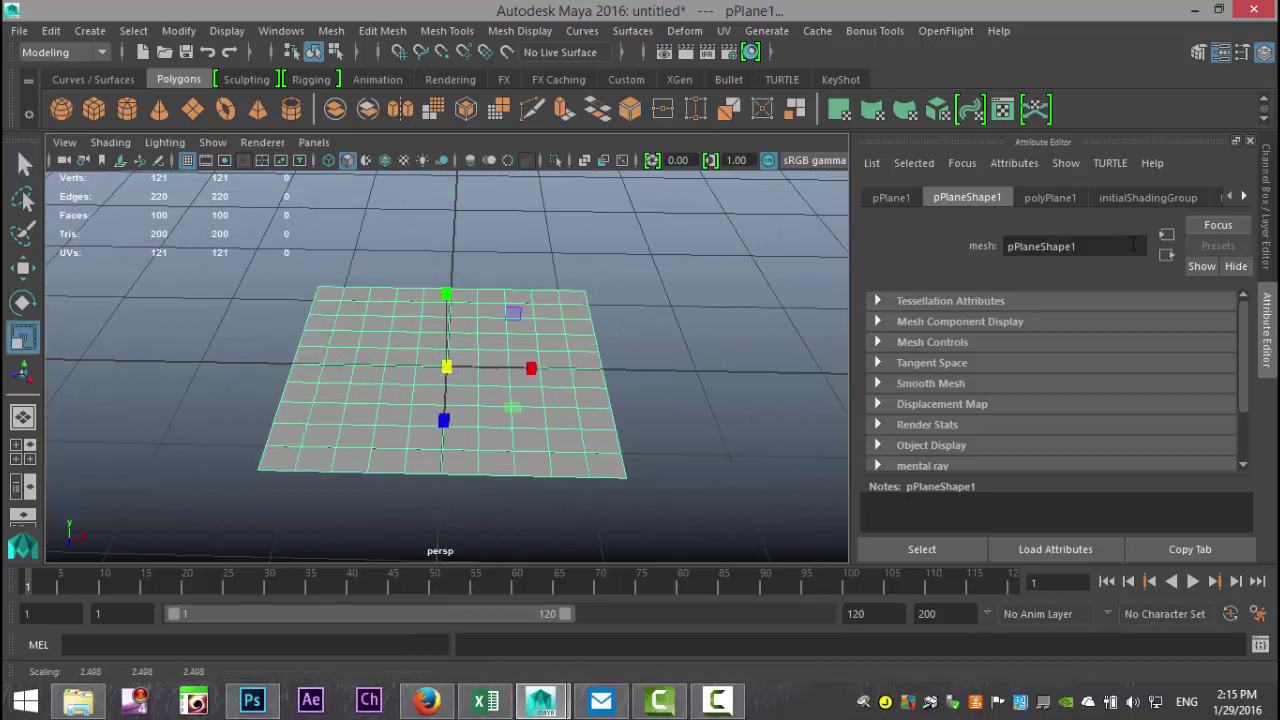
# Set the plane's Subdivisions Width and Height to 1 in polyPlane1
pyautogui.click(1050, 197)
pyautogui.moveTo(1045, 370); pyautogui.dragTo(965, 395)
pyautogui.write('1')
pyautogui.press('Return')
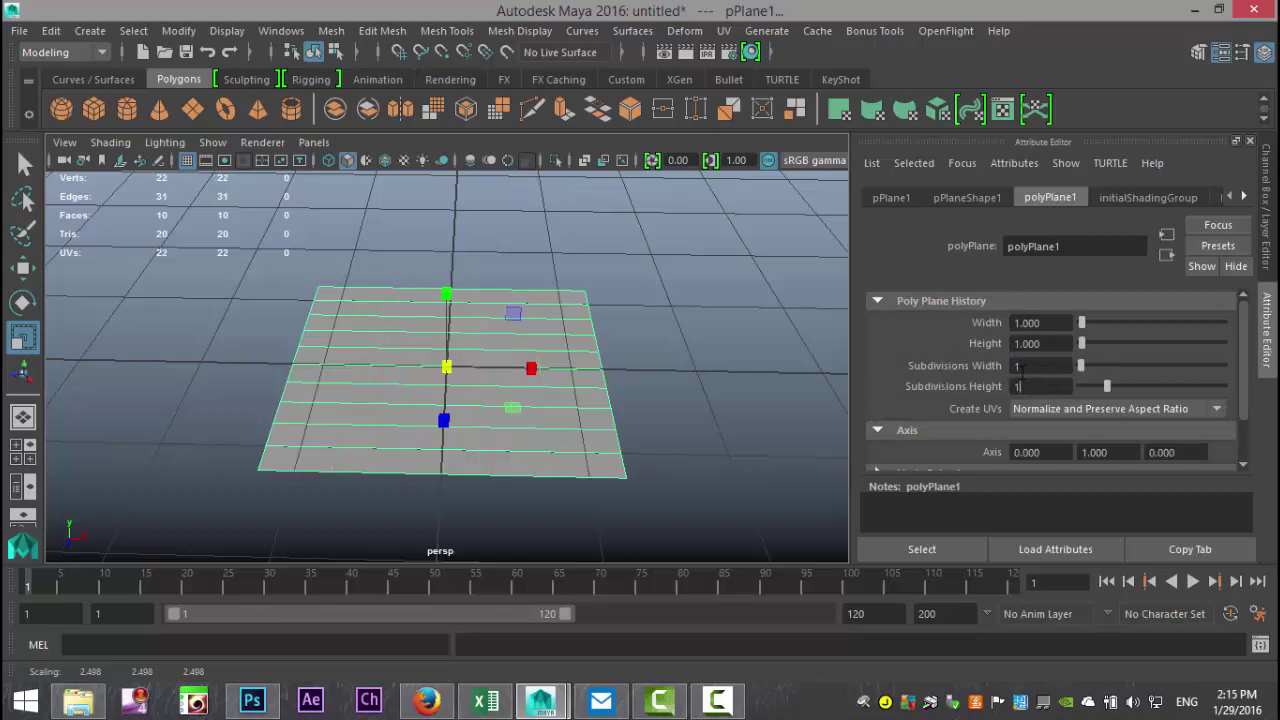
pyautogui.write('1')
pyautogui.press('Return')
pyautogui.scroll(-3, 605, 350)
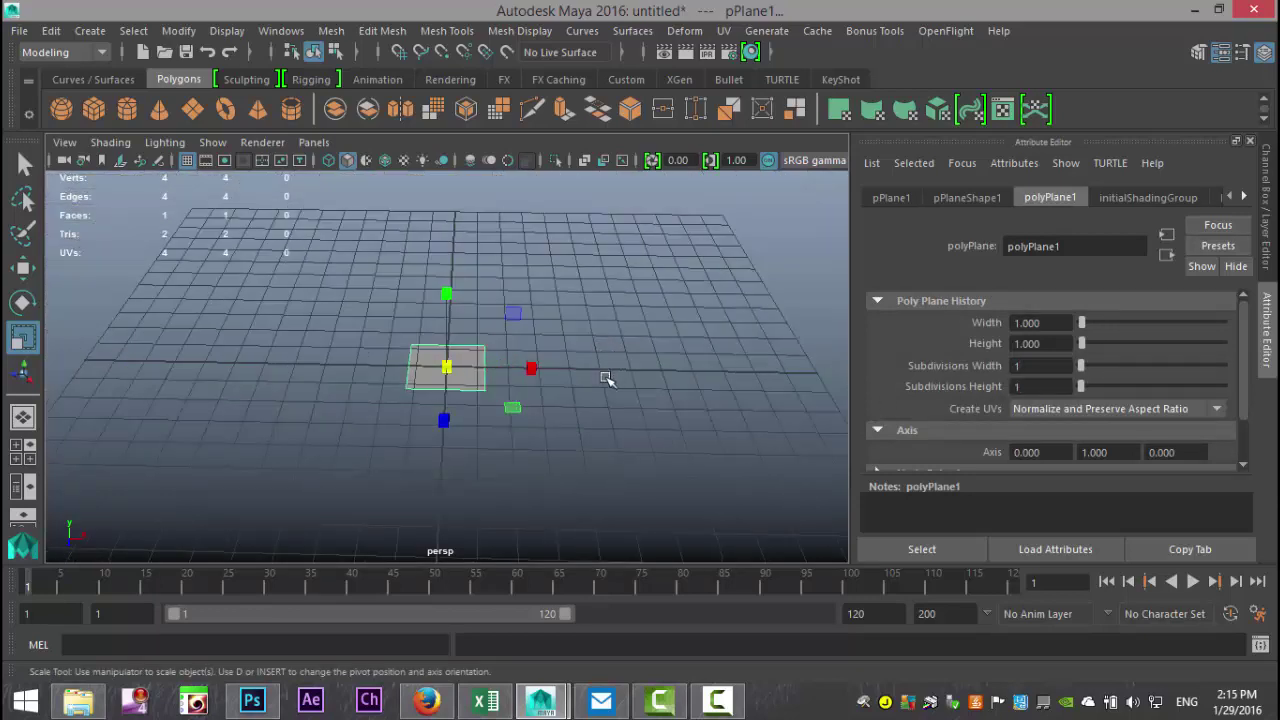
pyautogui.keyDown('alt'); pyautogui.moveTo(606, 377); pyautogui.dragTo(636, 382, button='middle'); pyautogui.keyUp('alt')
# Duplicate the plane, offset the copy along X, and repeat for five evenly spaced planes
pyautogui.hotkey('ctrl', 'd')
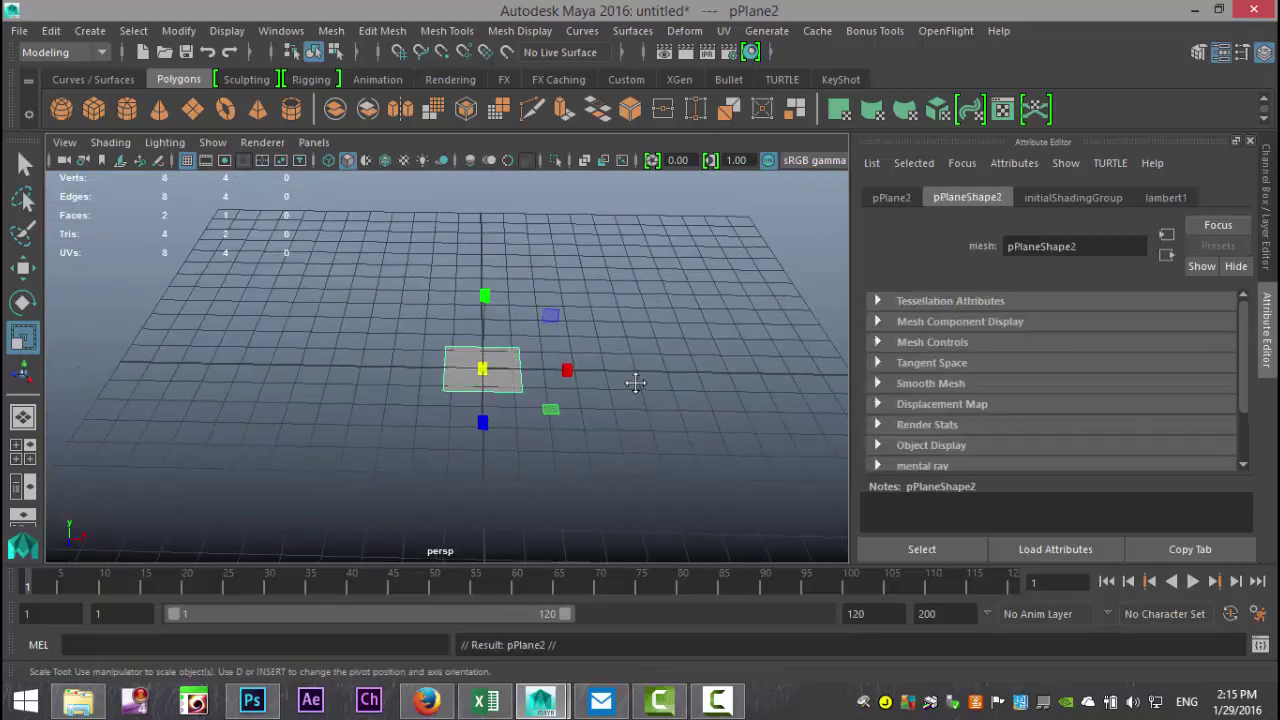
pyautogui.press('w')
pyautogui.moveTo(573, 376); pyautogui.dragTo(673, 398)
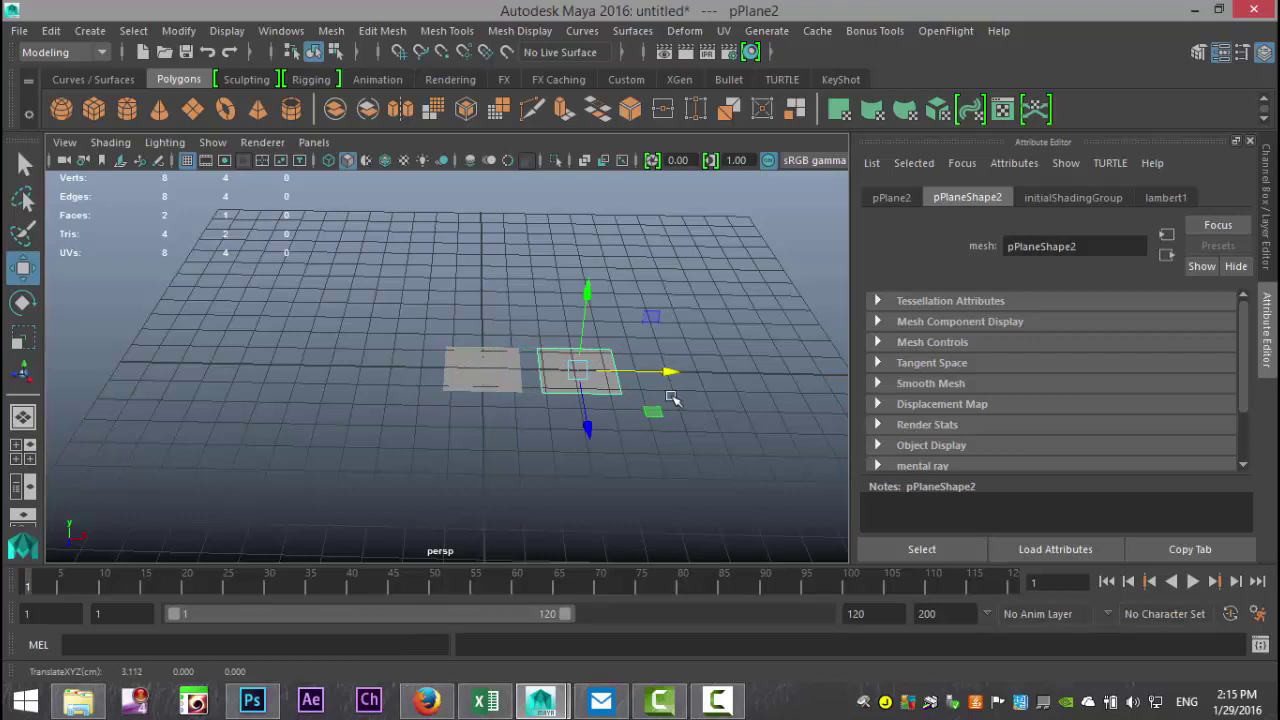
pyautogui.hotkey('shift', 'd')
pyautogui.hotkey('shift', 'd')
pyautogui.hotkey('shift', 'd')
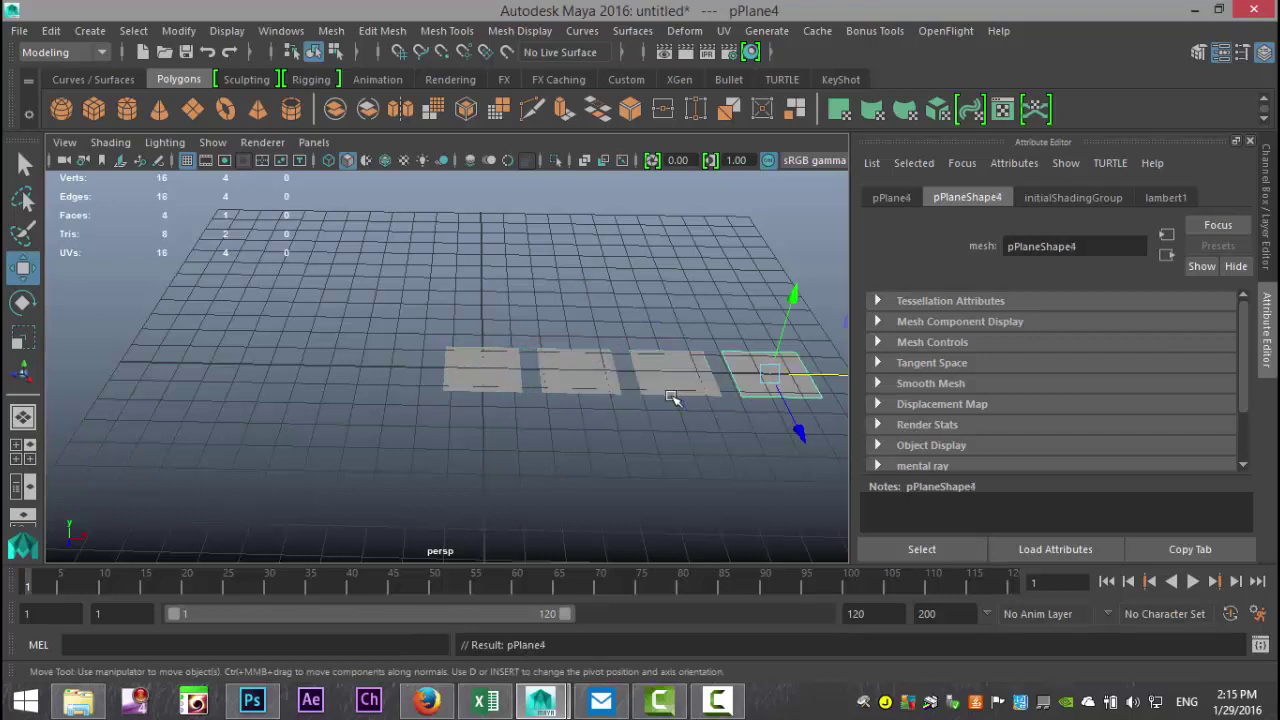
# Select all five planes, centre the row, and apply Automatic UV projection
pyautogui.press('a')
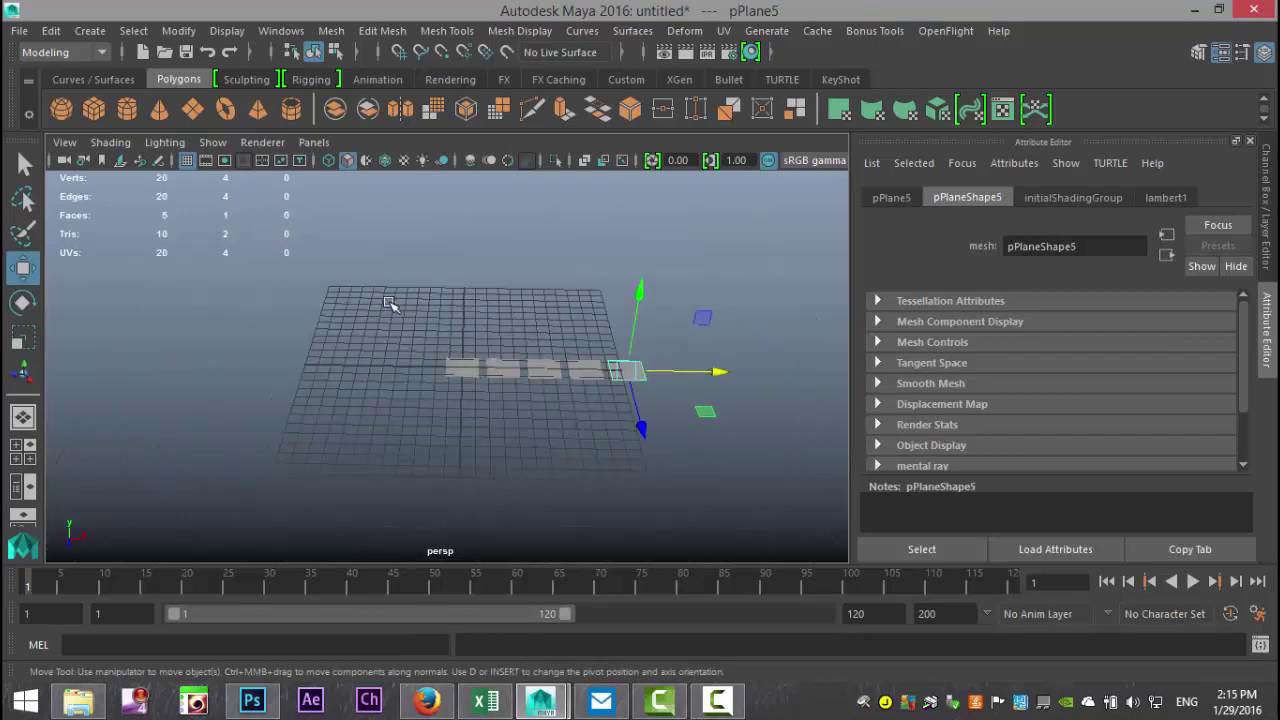
pyautogui.moveTo(391, 303); pyautogui.dragTo(678, 408)
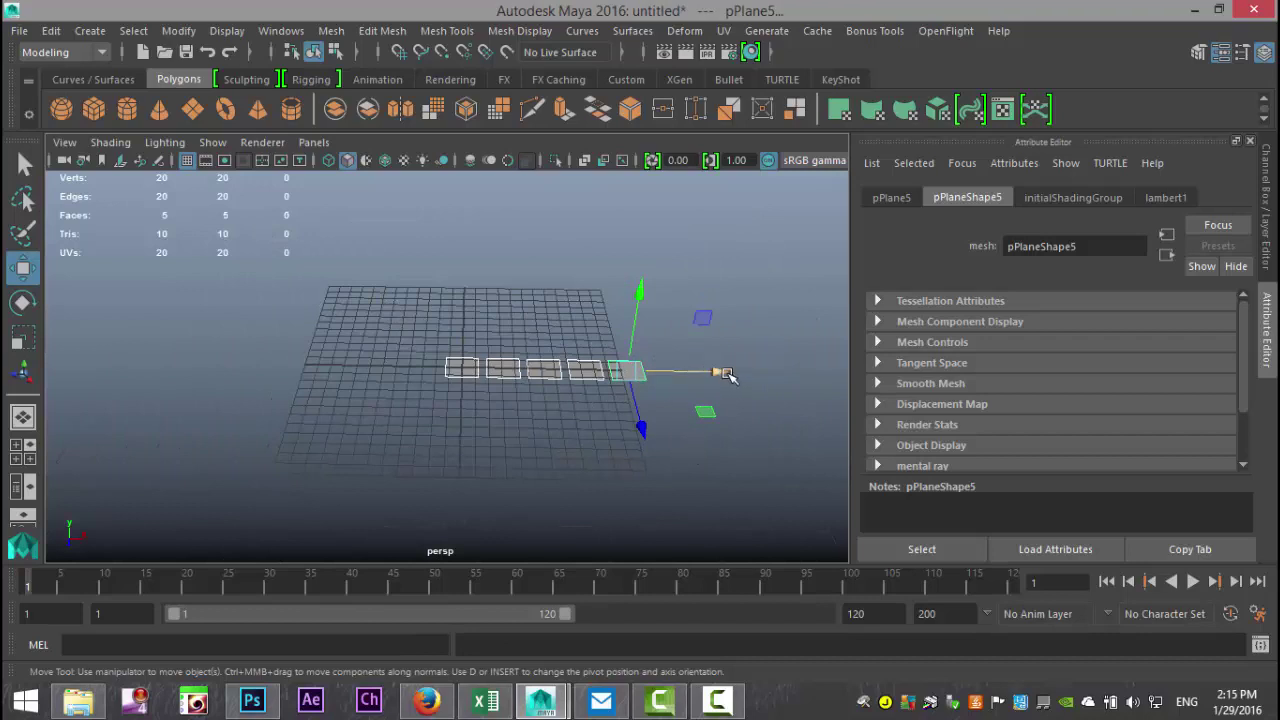
pyautogui.moveTo(724, 372); pyautogui.dragTo(644, 373)
pyautogui.scroll(5, 556, 422)
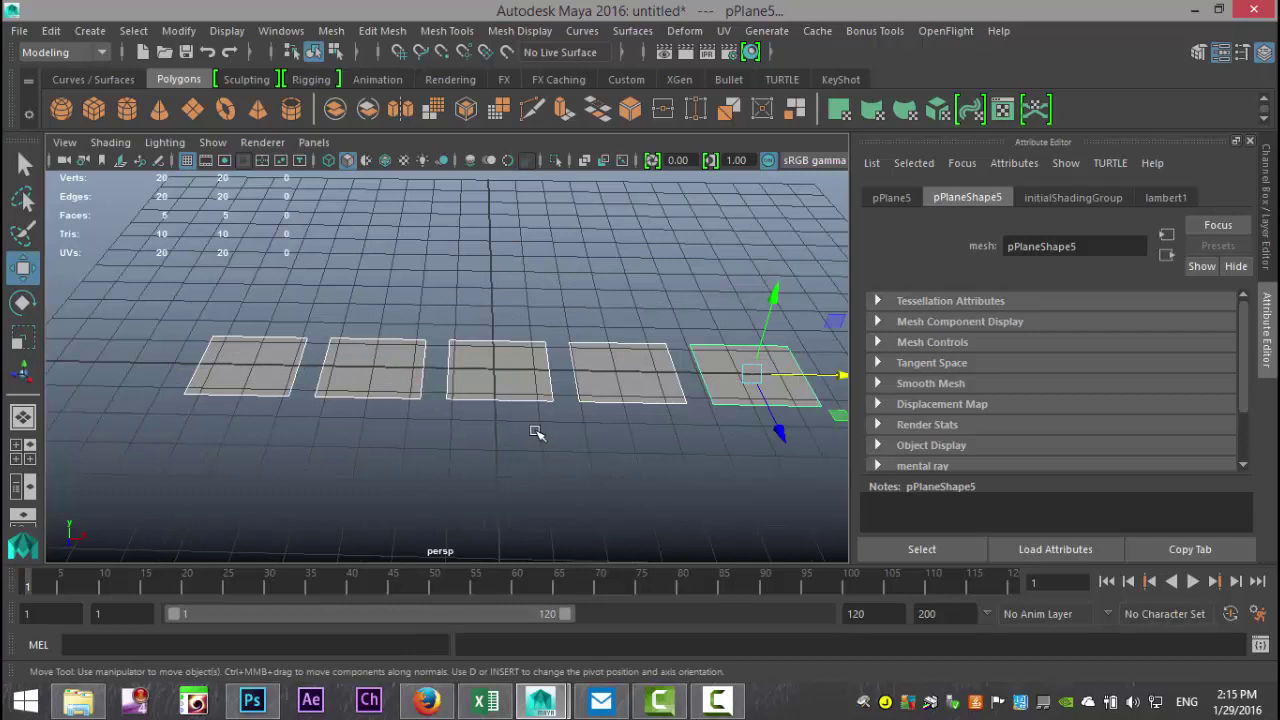
pyautogui.keyDown('alt'); pyautogui.moveTo(536, 432); pyautogui.dragTo(570, 435); pyautogui.keyUp('alt')
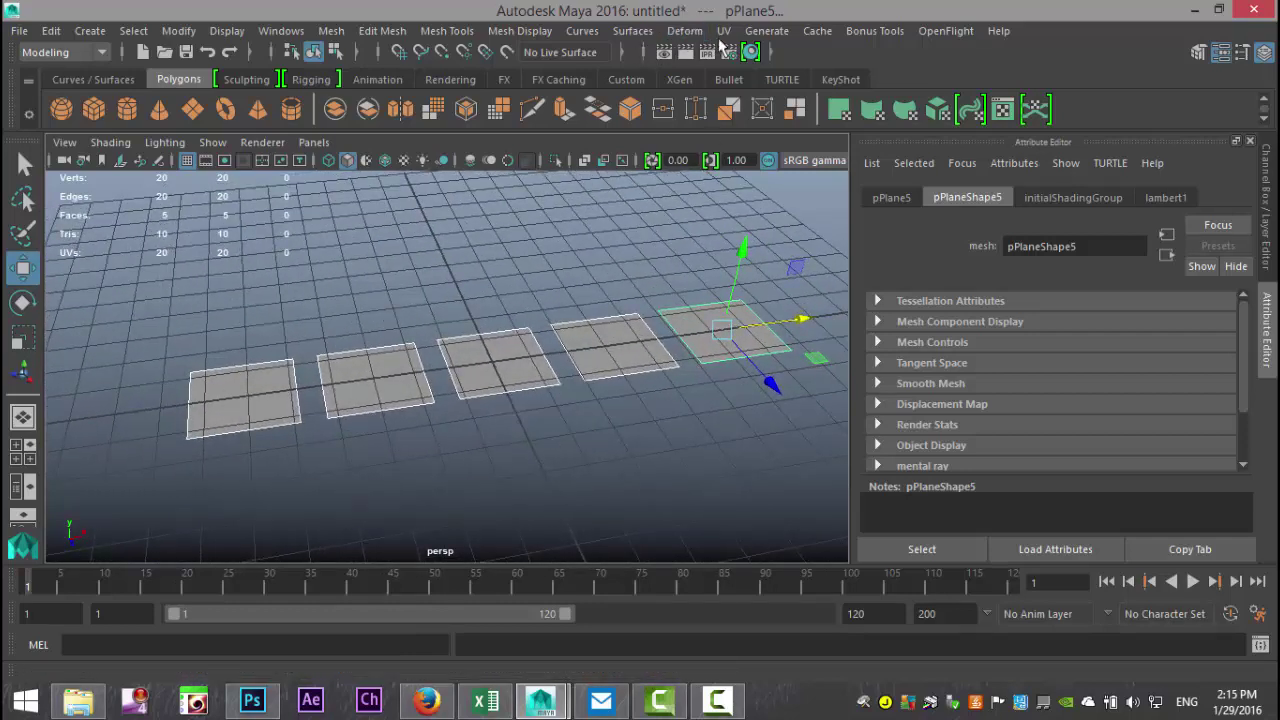
pyautogui.click(723, 30)
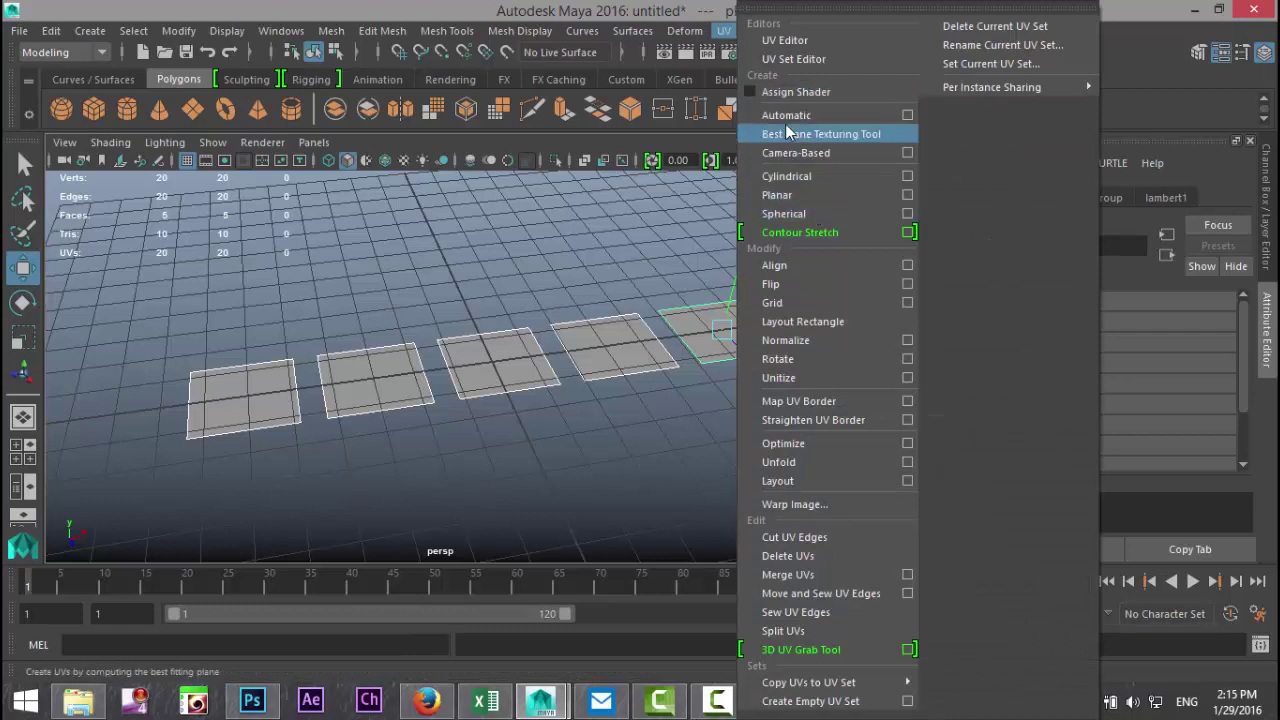
pyautogui.click(790, 115)
# Re-frame the view to face the row and select the first plane
pyautogui.click(718, 466)
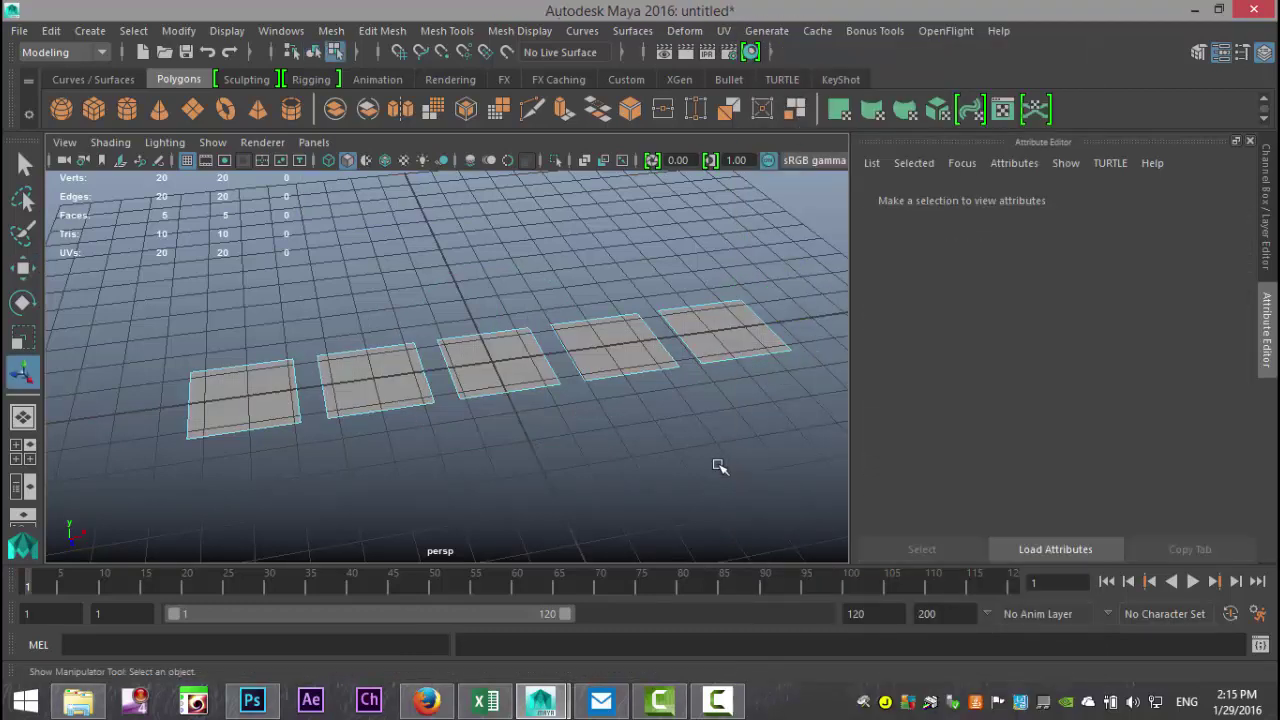
pyautogui.scroll(2, 718, 466)
pyautogui.scroll(-2, 718, 466)
pyautogui.keyDown('alt'); pyautogui.moveTo(706, 449); pyautogui.dragTo(636, 455, button='middle'); pyautogui.keyUp('alt')
pyautogui.keyDown('alt'); pyautogui.moveTo(636, 455); pyautogui.dragTo(591, 471); pyautogui.keyUp('alt')
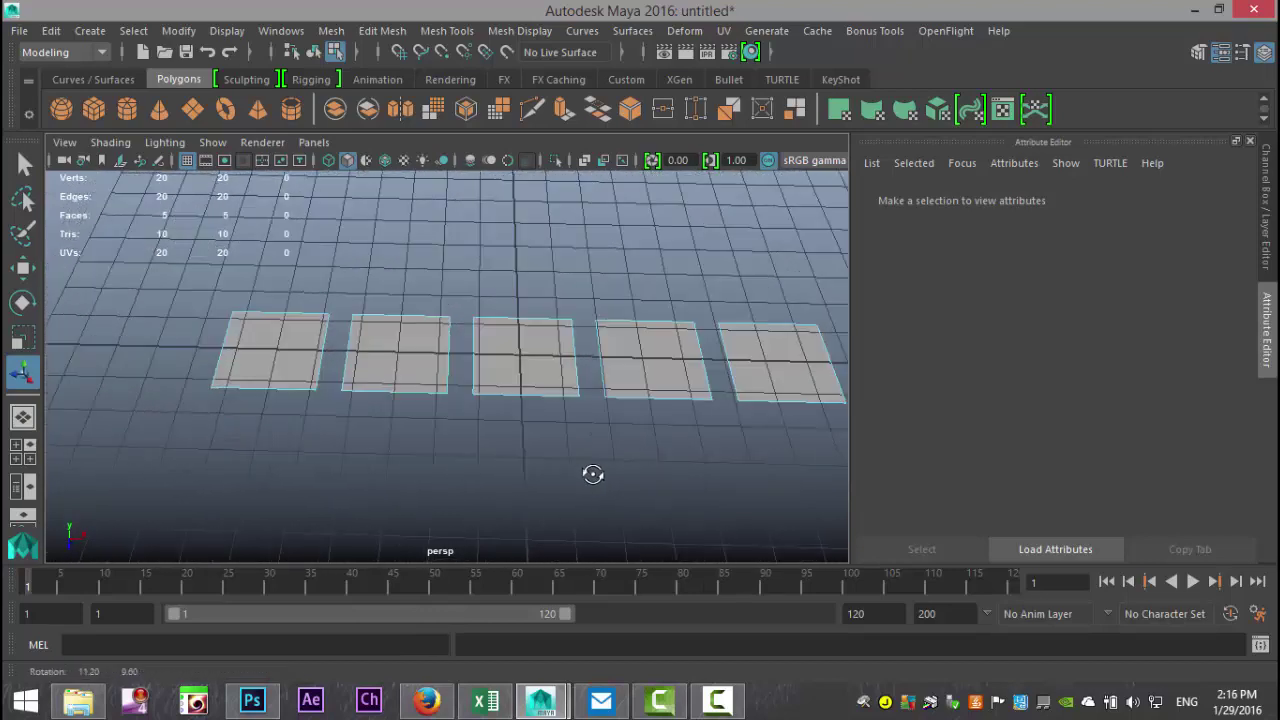
pyautogui.click(274, 340)
# Assign a new Lambert material to the first plane with a Ramp texture mapped to Color
pyautogui.rightClick(274, 340)
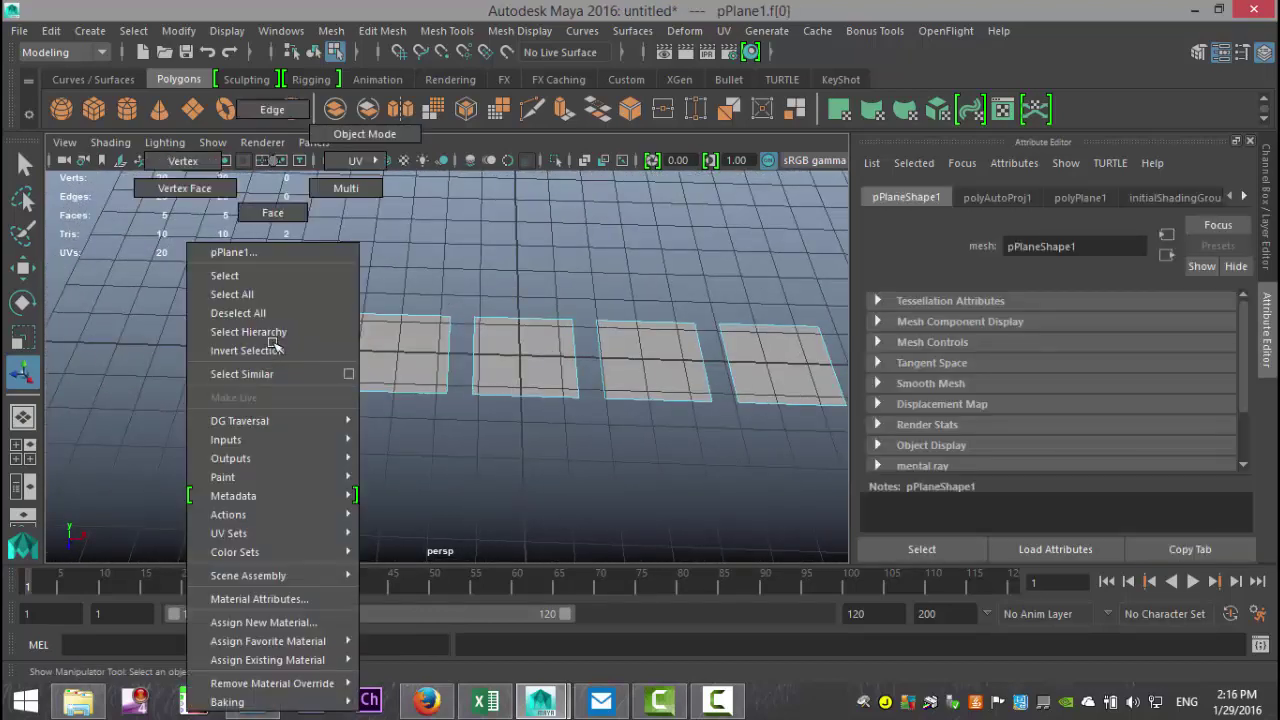
pyautogui.click(312, 622)
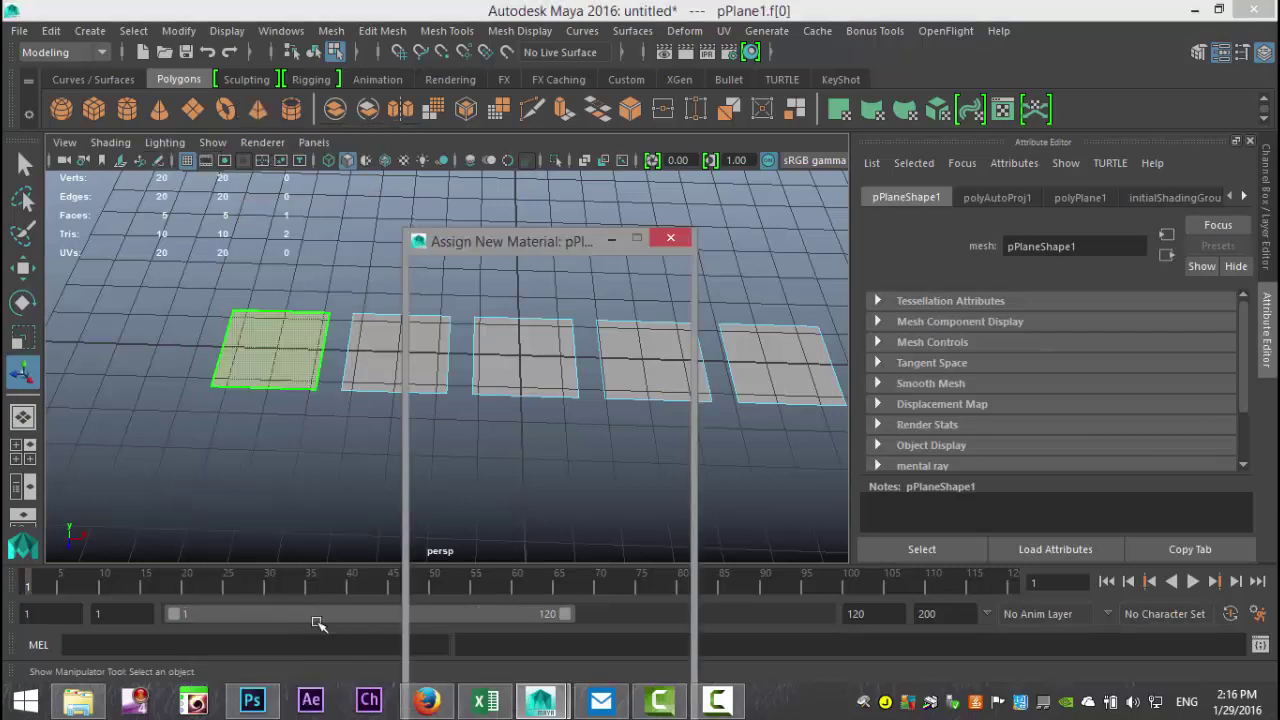
pyautogui.click(548, 328)
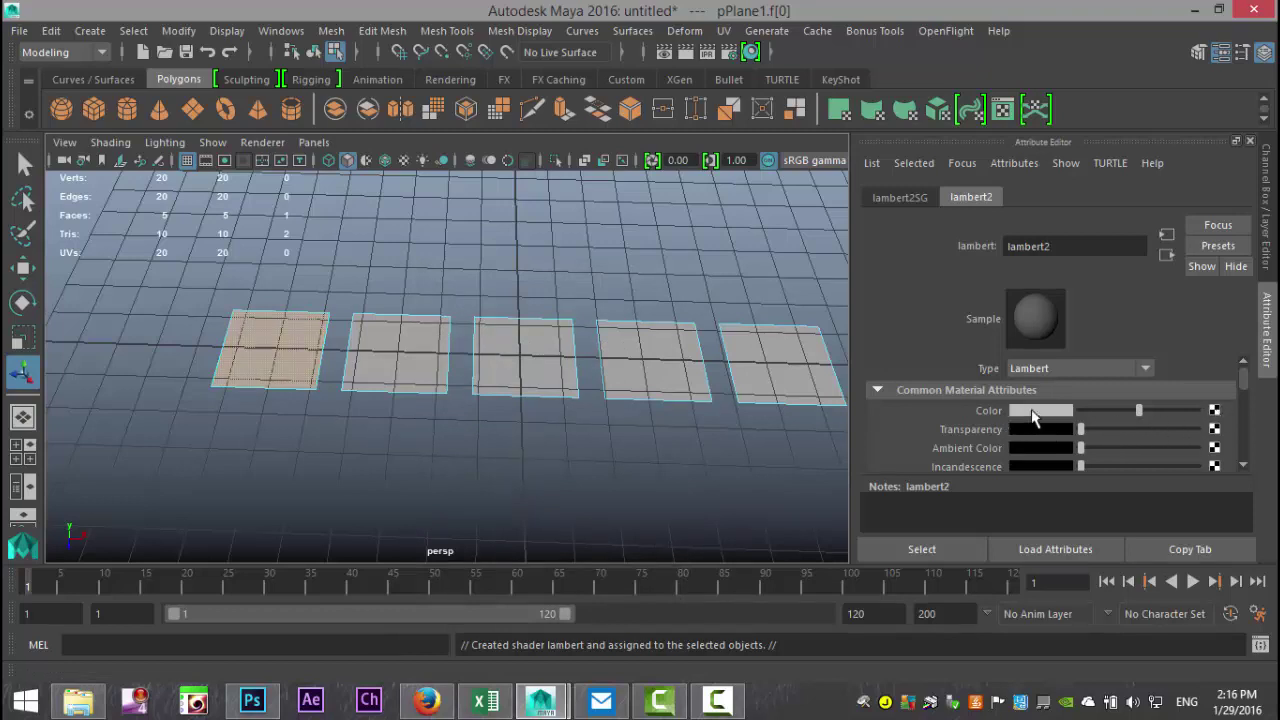
pyautogui.click(1215, 411)
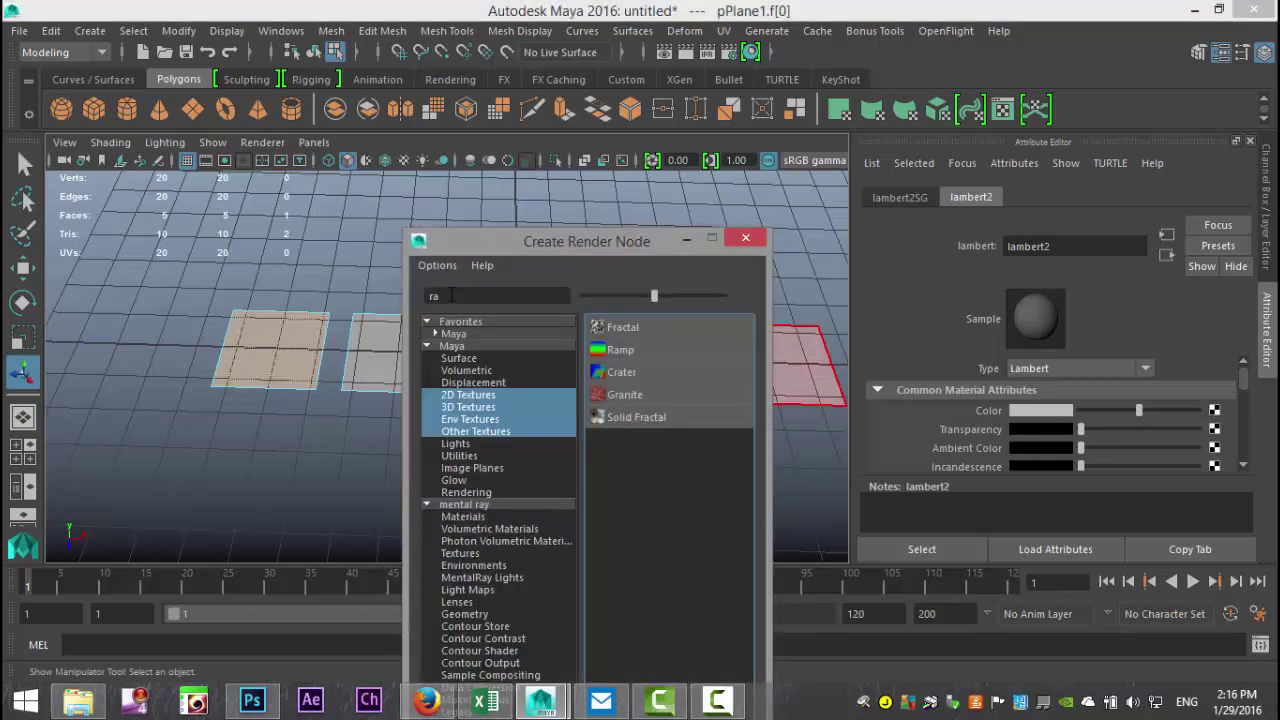
pyautogui.click(624, 351)
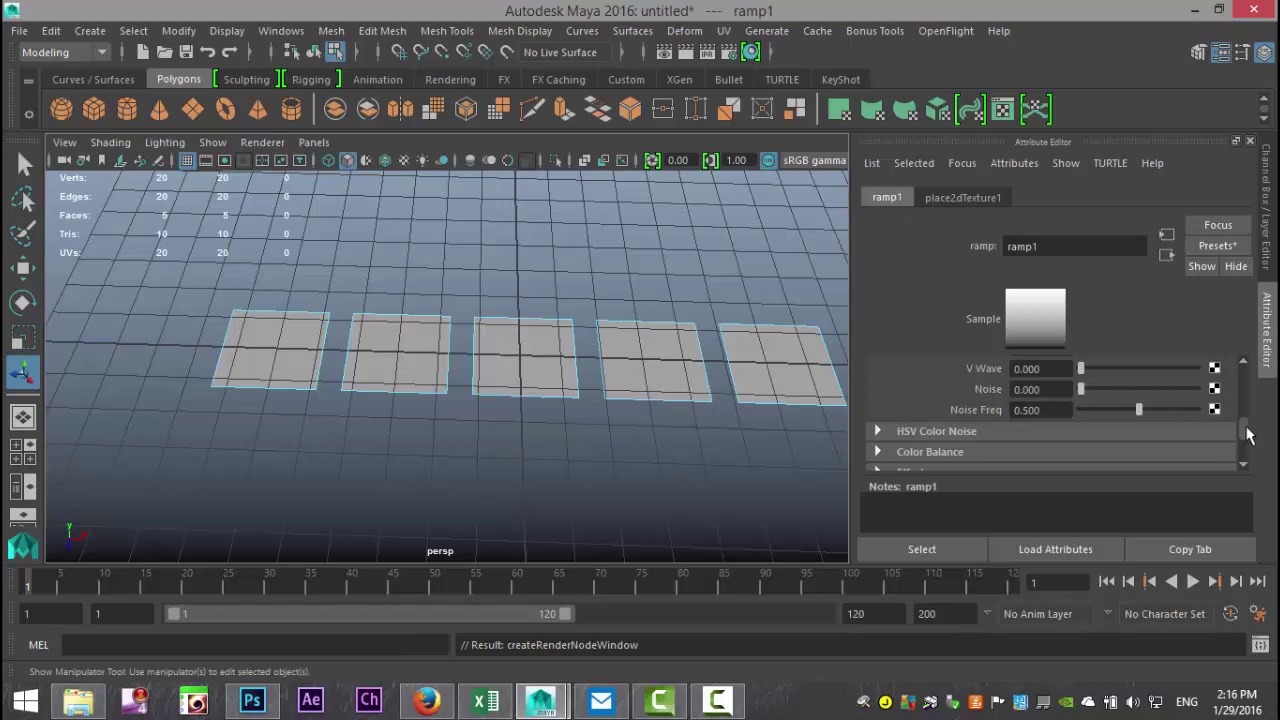
# Move ramp1's black entry roughly halfway along, keeping white at the end
pyautogui.moveTo(1247, 430); pyautogui.dragTo(1249, 363)
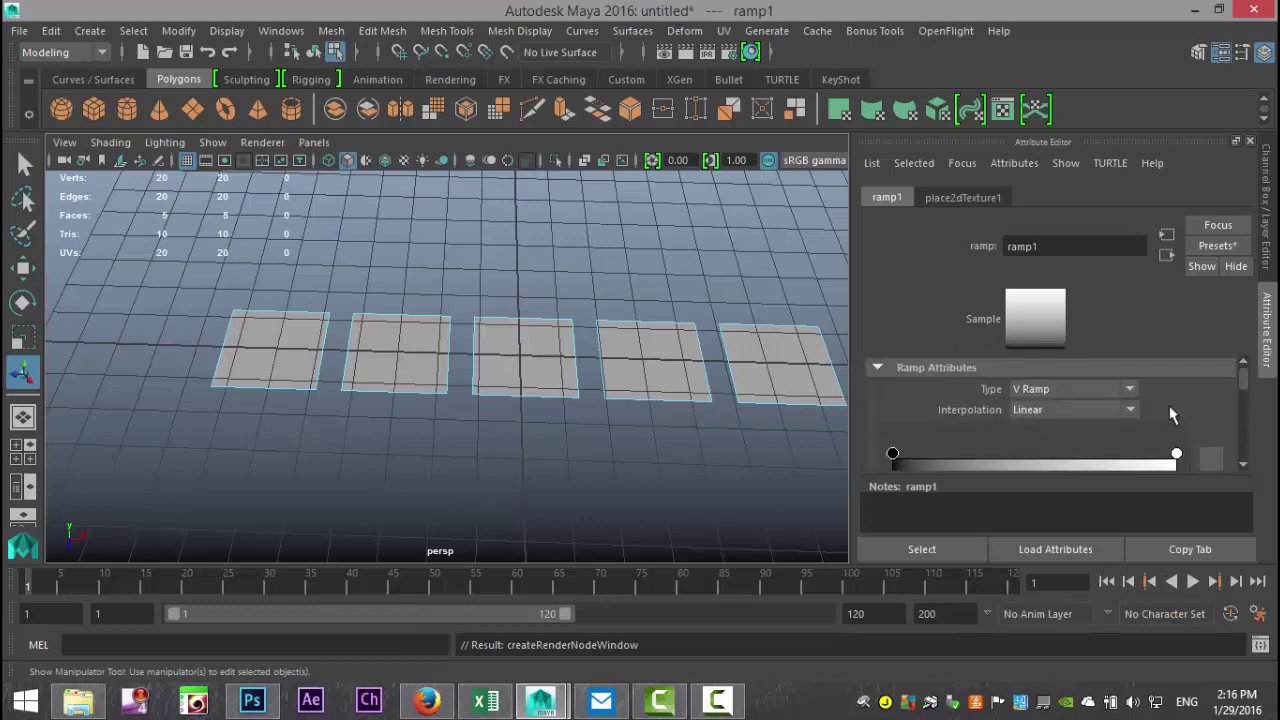
pyautogui.scroll(-2, 1181, 389)
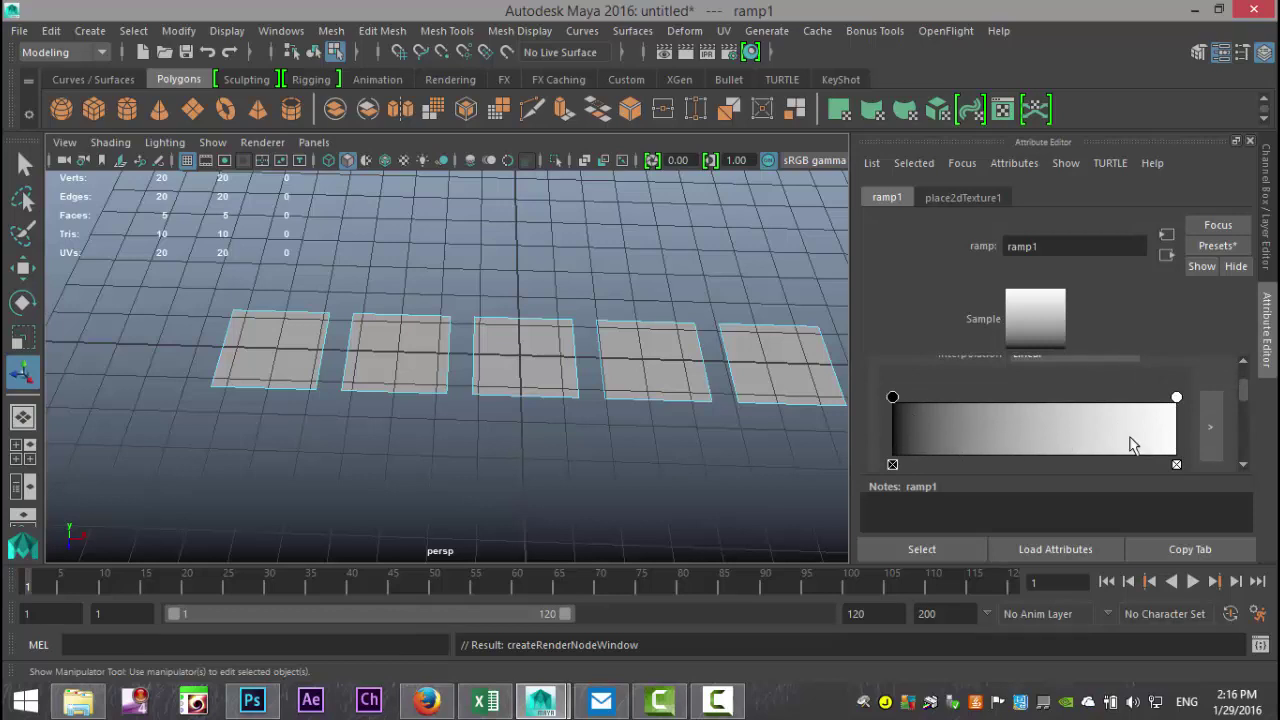
pyautogui.moveTo(893, 398); pyautogui.dragTo(980, 405)
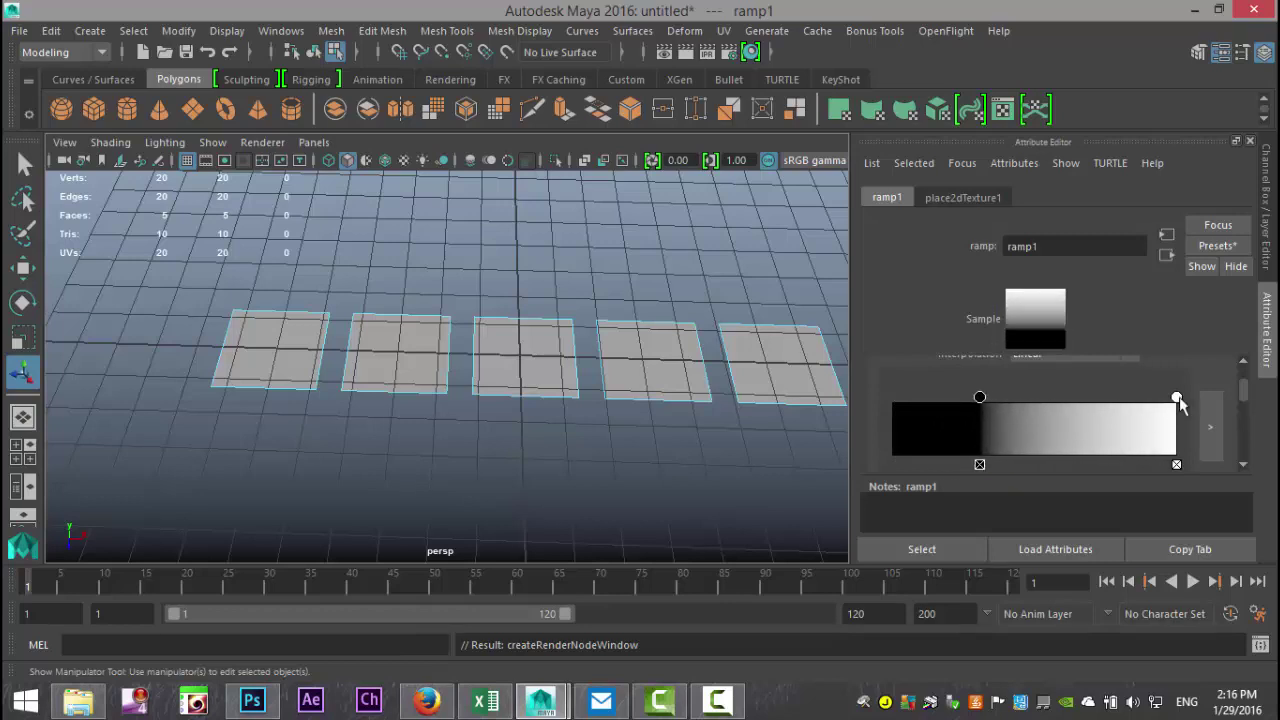
pyautogui.moveTo(1176, 398)
pyautogui.mouseDown()
pyautogui.moveTo(1063, 405)
pyautogui.moveTo(1180, 401)
pyautogui.mouseUp()
pyautogui.moveTo(980, 398); pyautogui.dragTo(1027, 406)
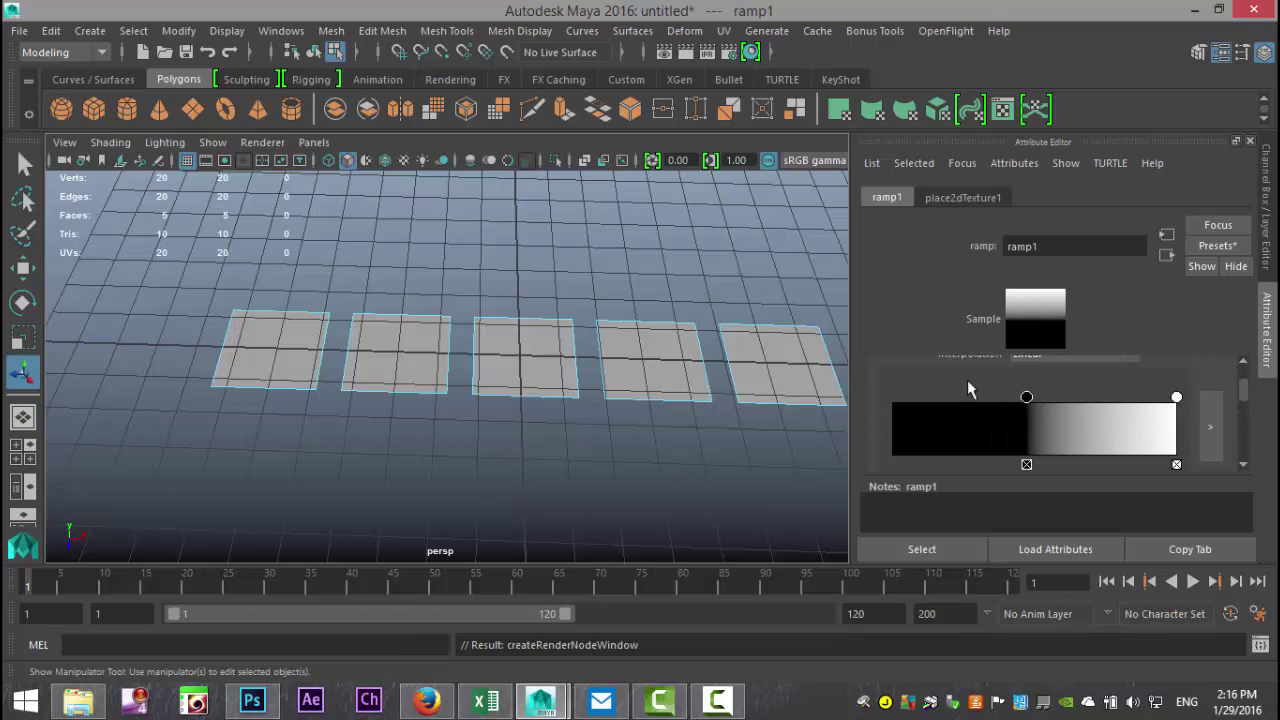
# Turn on textured shading in the viewport and move closer to the planes
pyautogui.click(404, 162)
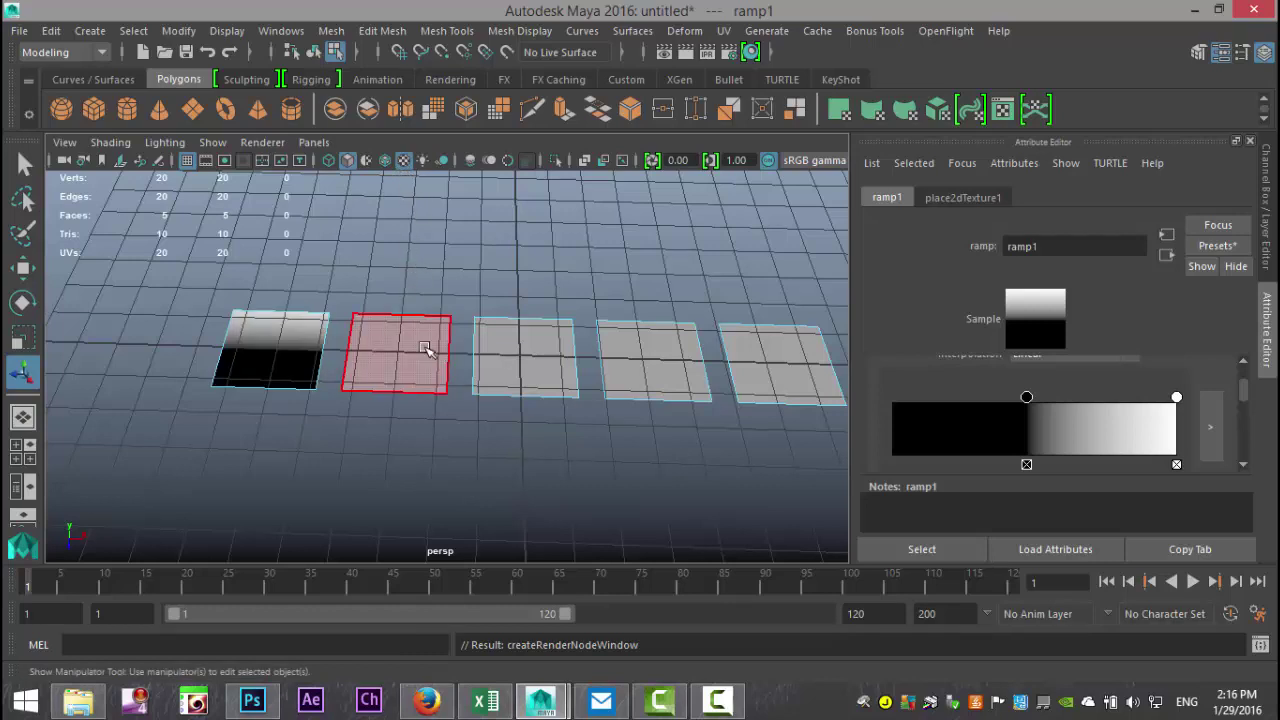
pyautogui.keyDown('alt'); pyautogui.moveTo(425, 347); pyautogui.dragTo(371, 434); pyautogui.keyUp('alt')
pyautogui.scroll(4, 366, 420)
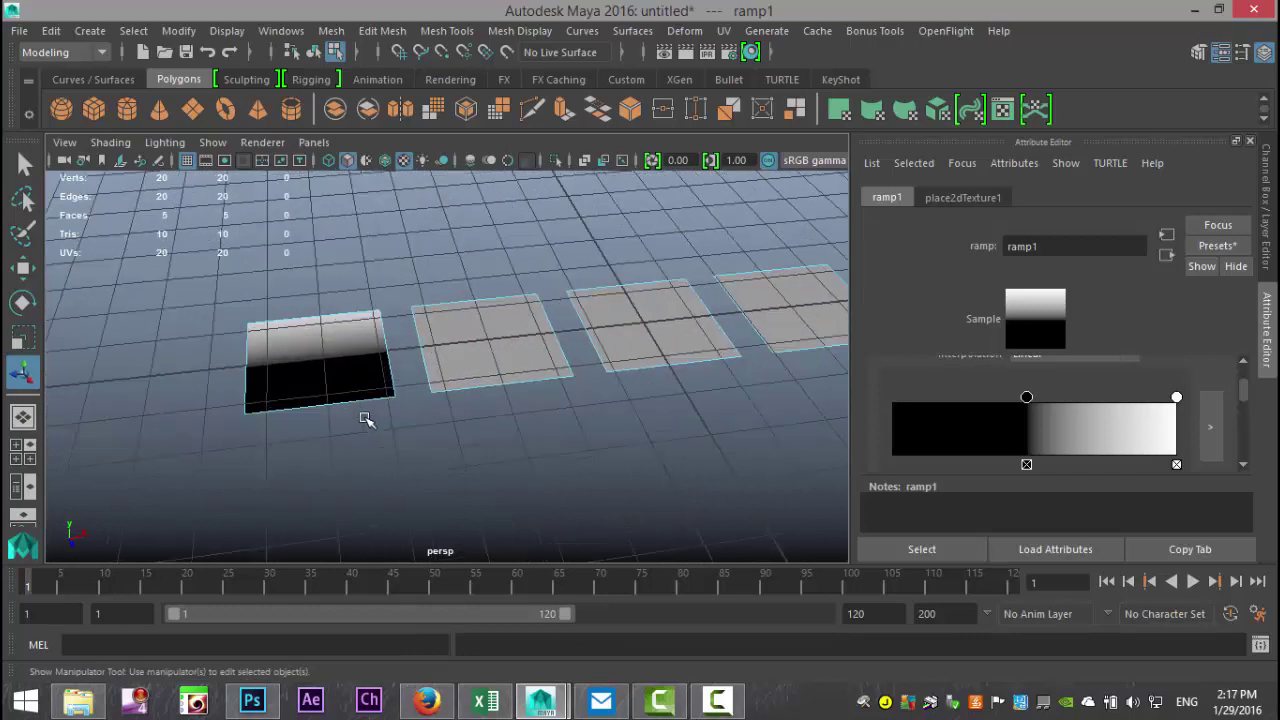
pyautogui.scroll(2, 366, 418)
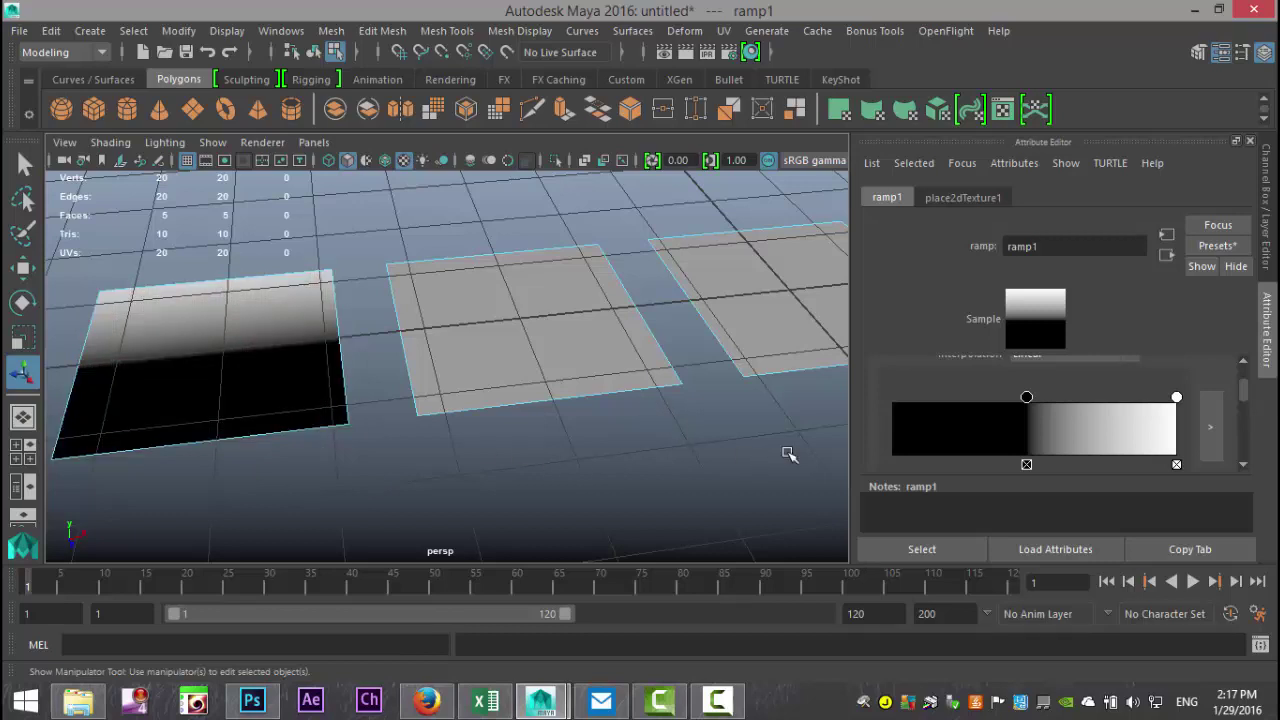
# Add a light-grey colour entry at position 0.749 between black and white
pyautogui.click(1105, 436)
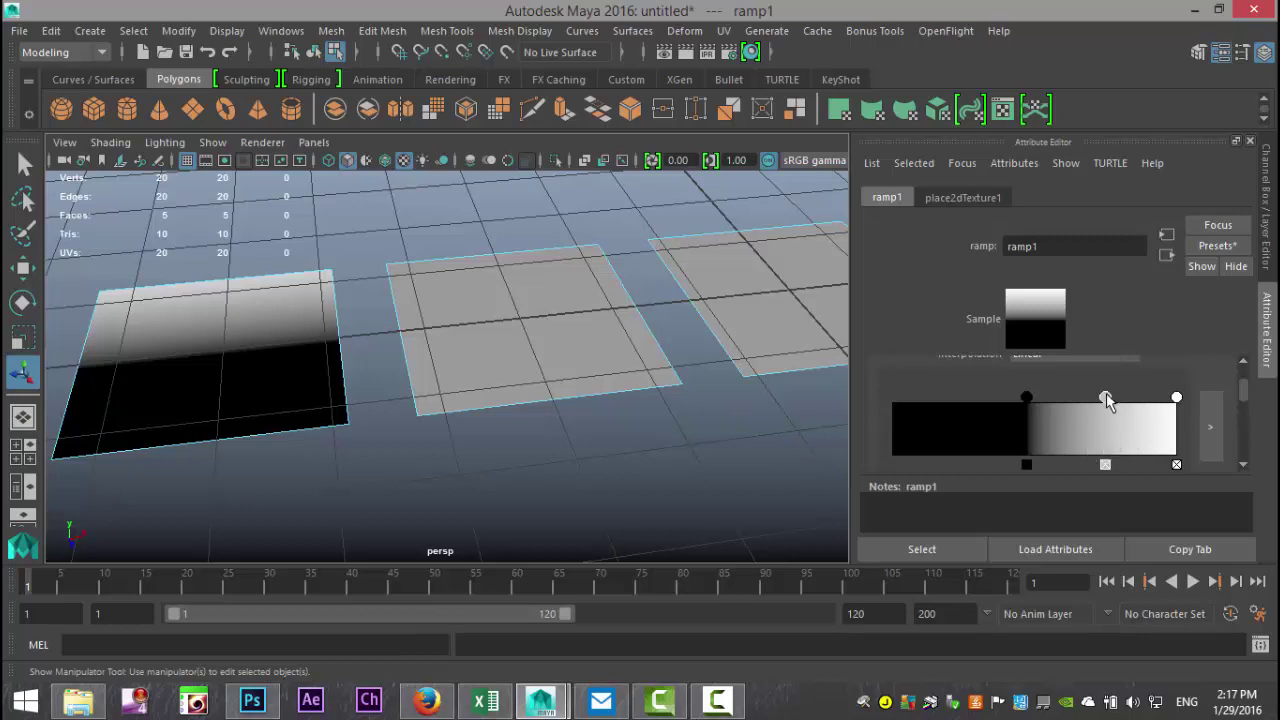
pyautogui.click(1105, 464)
pyautogui.click(1107, 440)
# Make the ramp's middle colour entry red from the Color History
pyautogui.scroll(-2, 1115, 410)
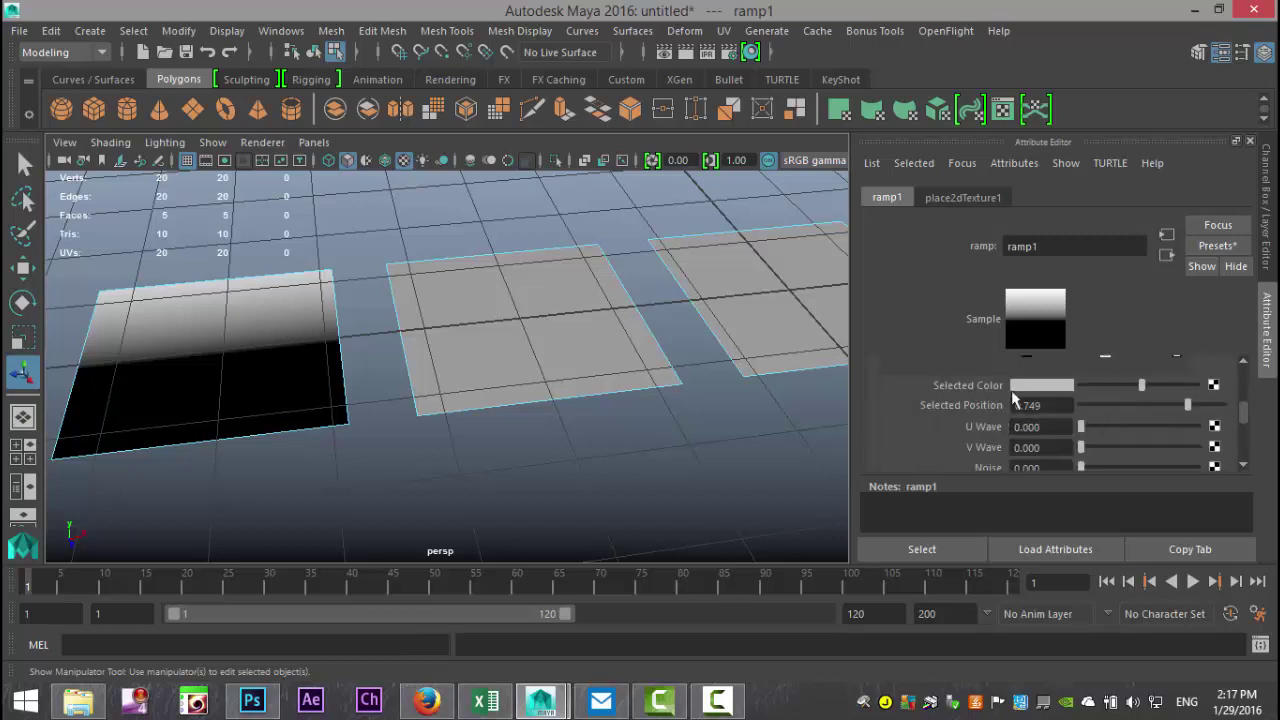
pyautogui.click(1040, 388)
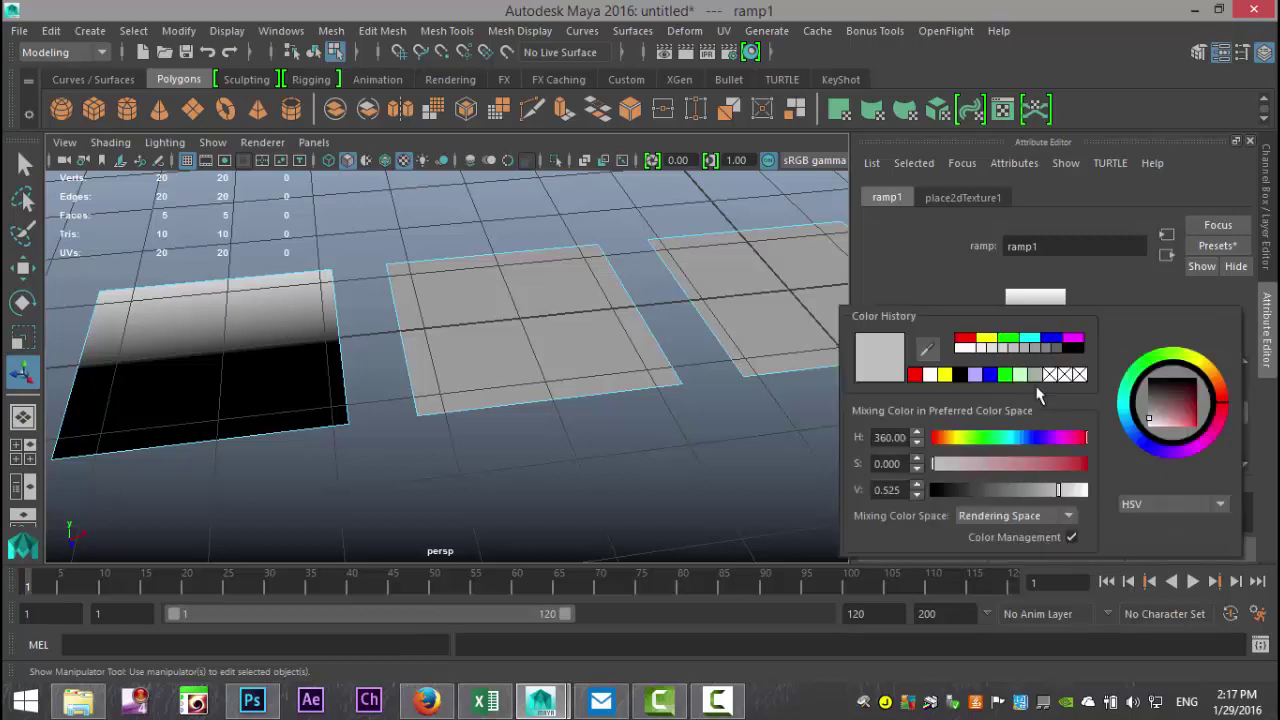
pyautogui.click(967, 342)
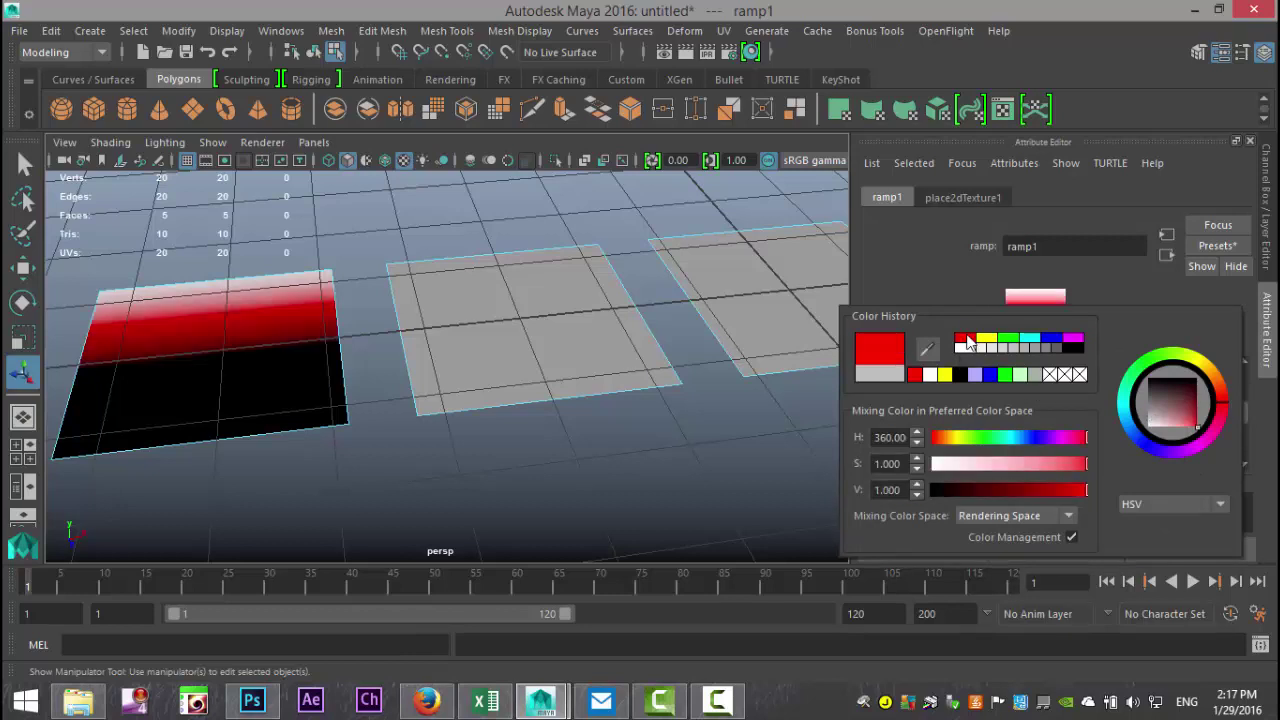
# Move black near the start and reposition red so the plane fades black-red-white
pyautogui.scroll(3, 986, 406)
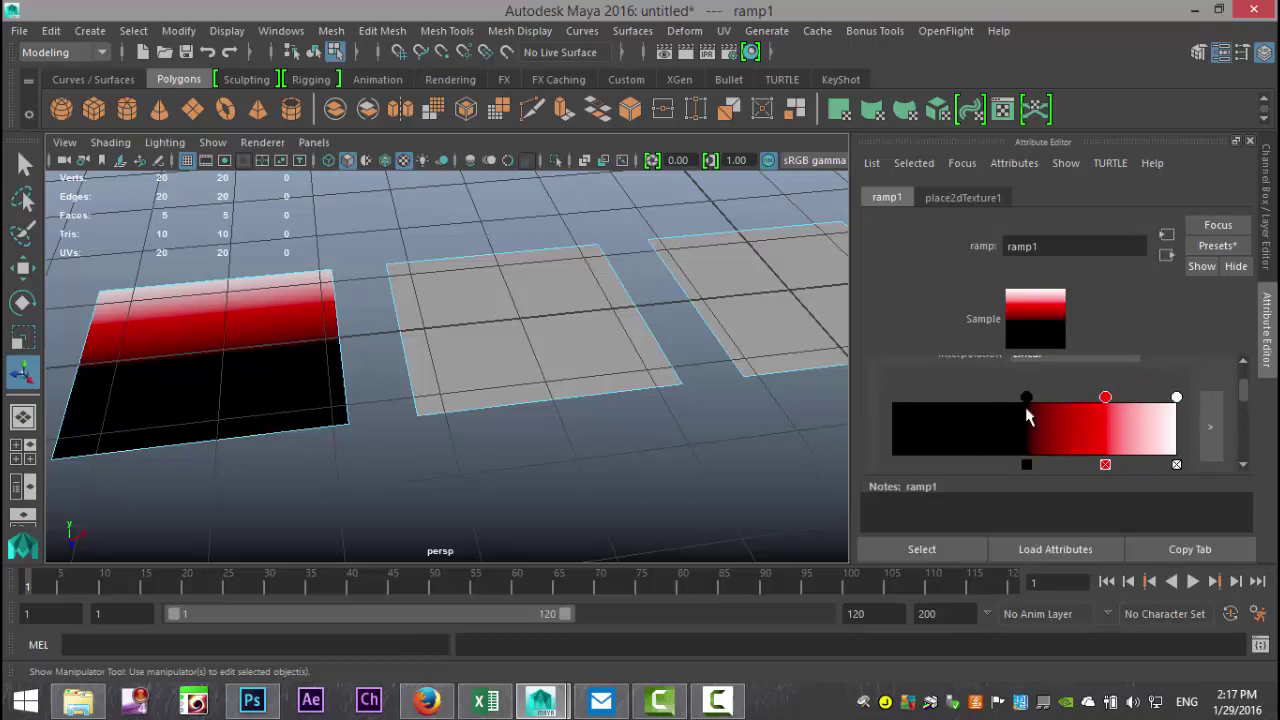
pyautogui.moveTo(1029, 417); pyautogui.dragTo(933, 412)
pyautogui.moveTo(1105, 412); pyautogui.dragTo(1030, 415)
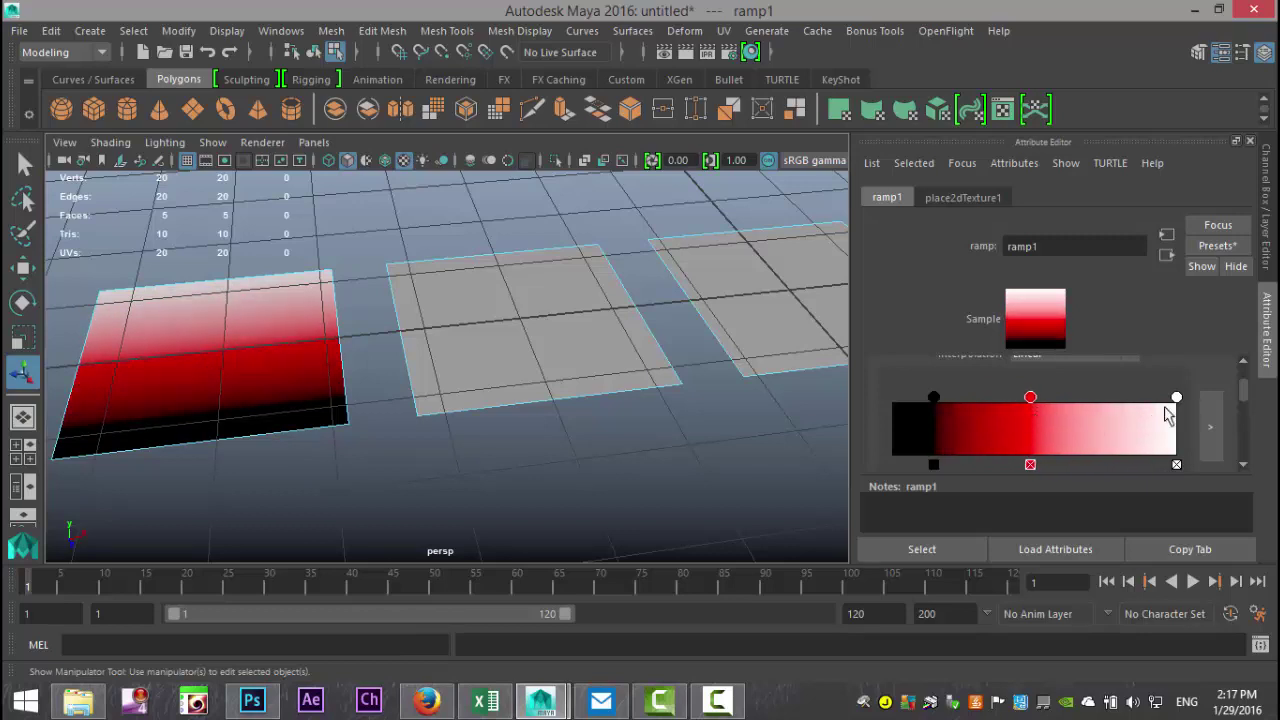
pyautogui.moveTo(1176, 399)
pyautogui.mouseDown()
pyautogui.moveTo(1134, 410)
pyautogui.moveTo(1174, 400)
pyautogui.mouseUp()
pyautogui.moveTo(1032, 400)
pyautogui.mouseDown()
pyautogui.moveTo(1073, 404)
pyautogui.moveTo(1050, 408)
pyautogui.mouseUp()
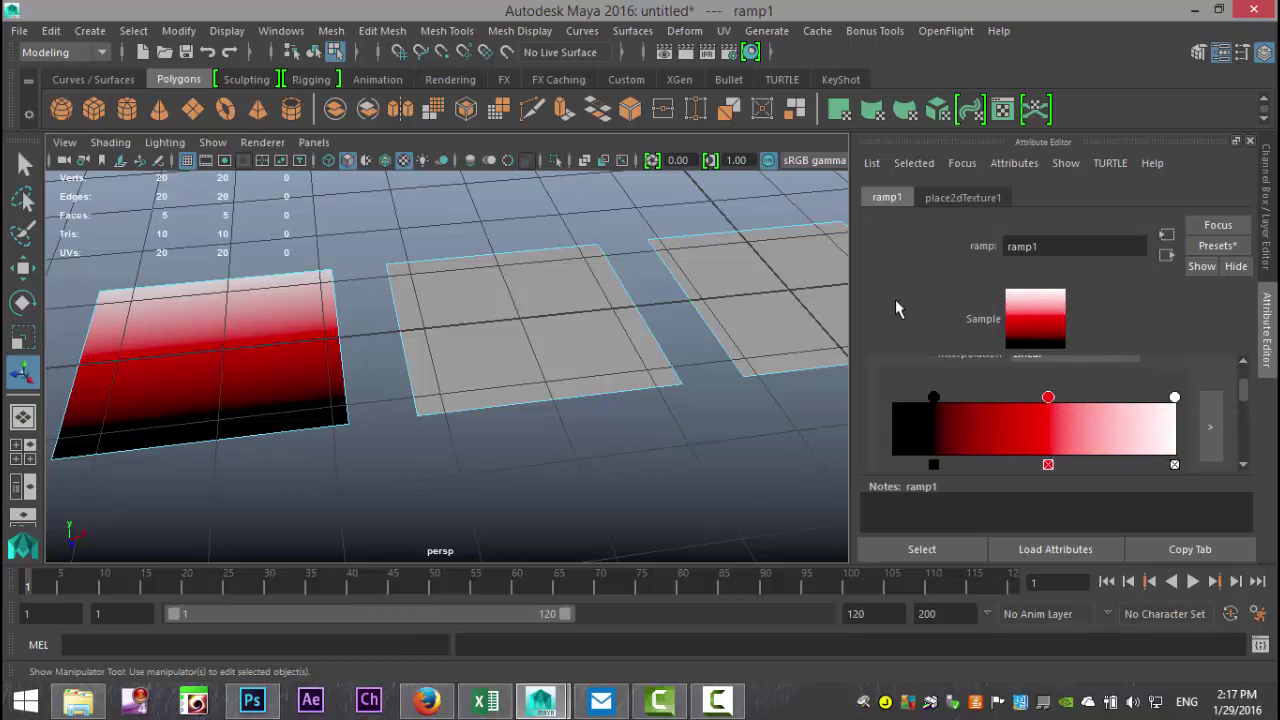
pyautogui.scroll(-3, 963, 350)
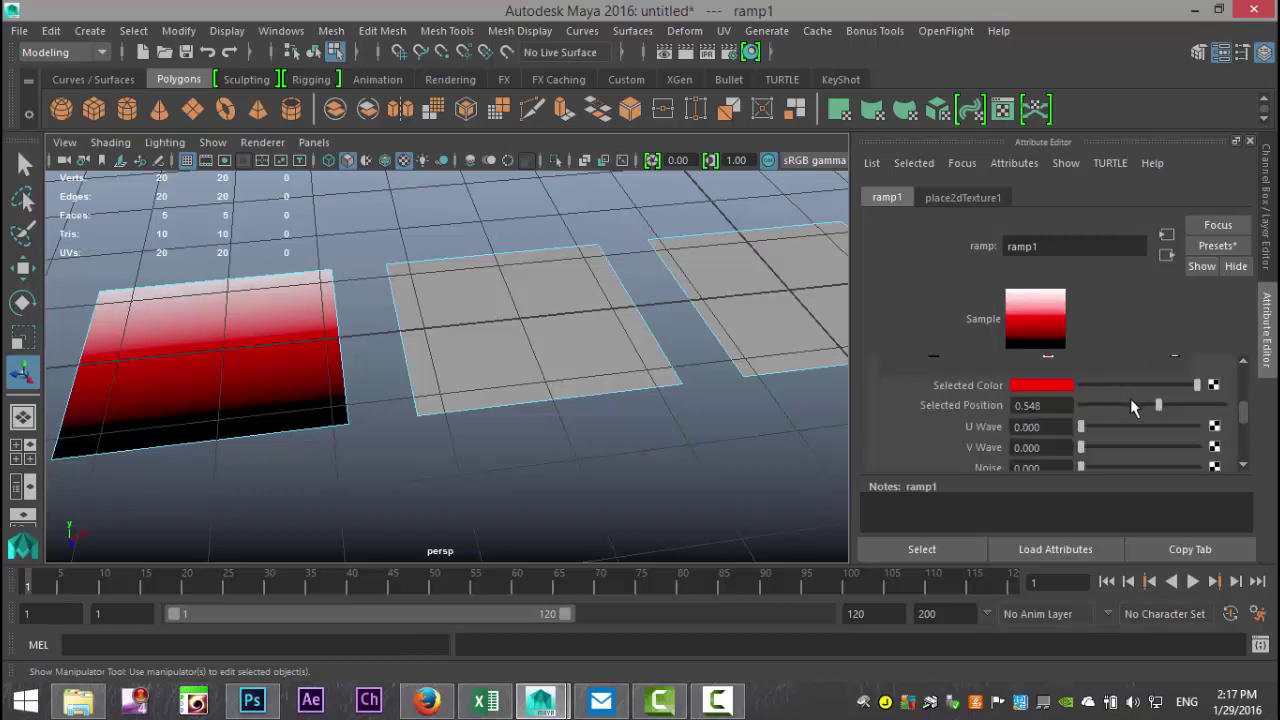
pyautogui.scroll(-2, 1111, 420)
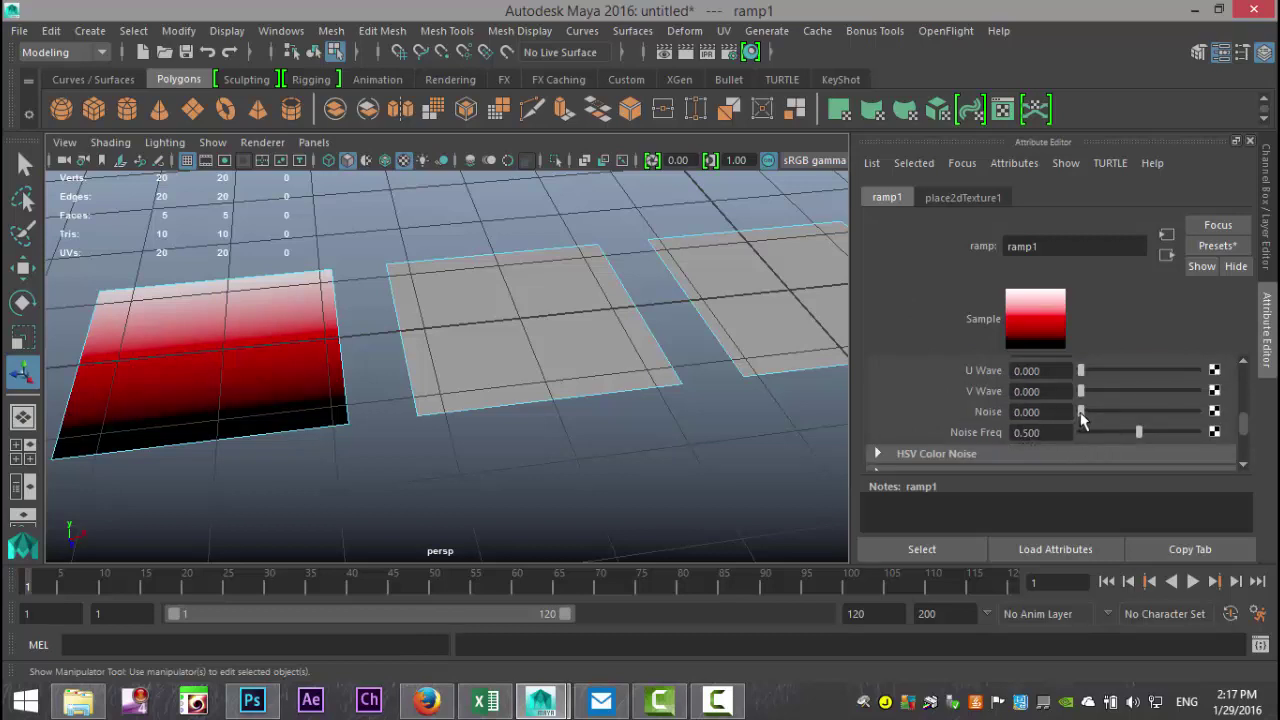
pyautogui.moveTo(1080, 419); pyautogui.dragTo(1116, 420)
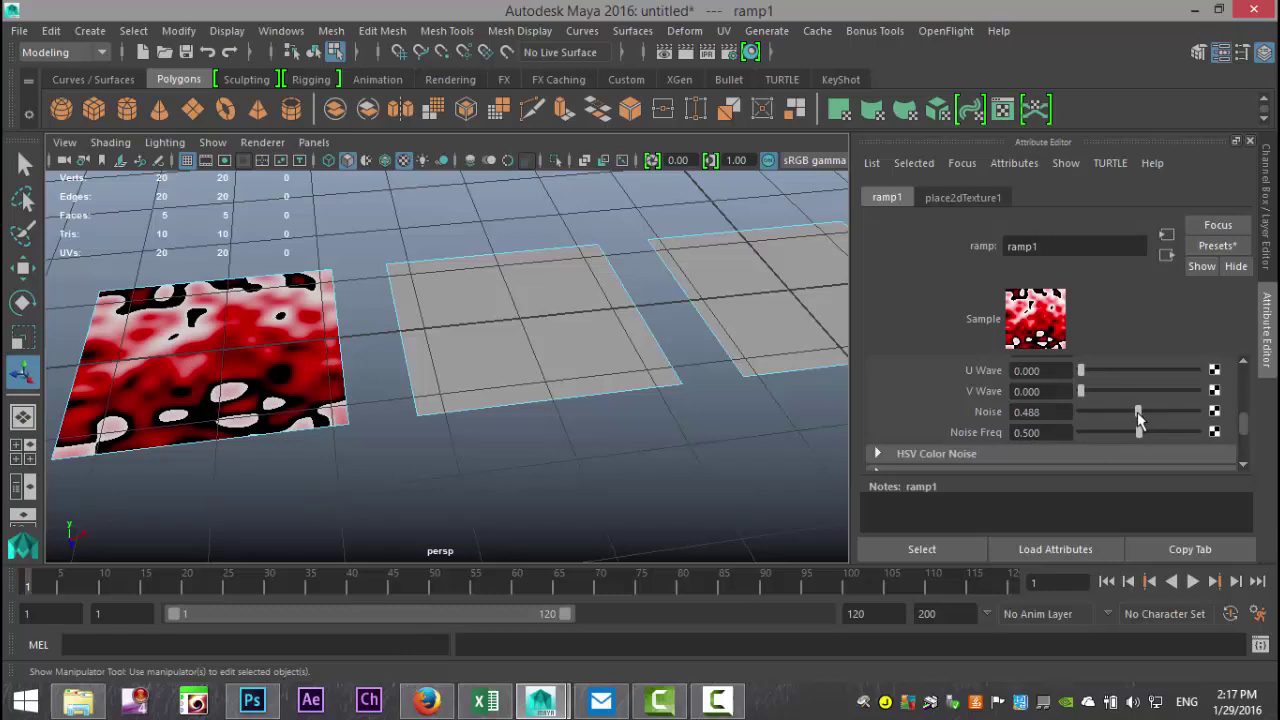
pyautogui.moveTo(1138, 420); pyautogui.dragTo(1176, 420)
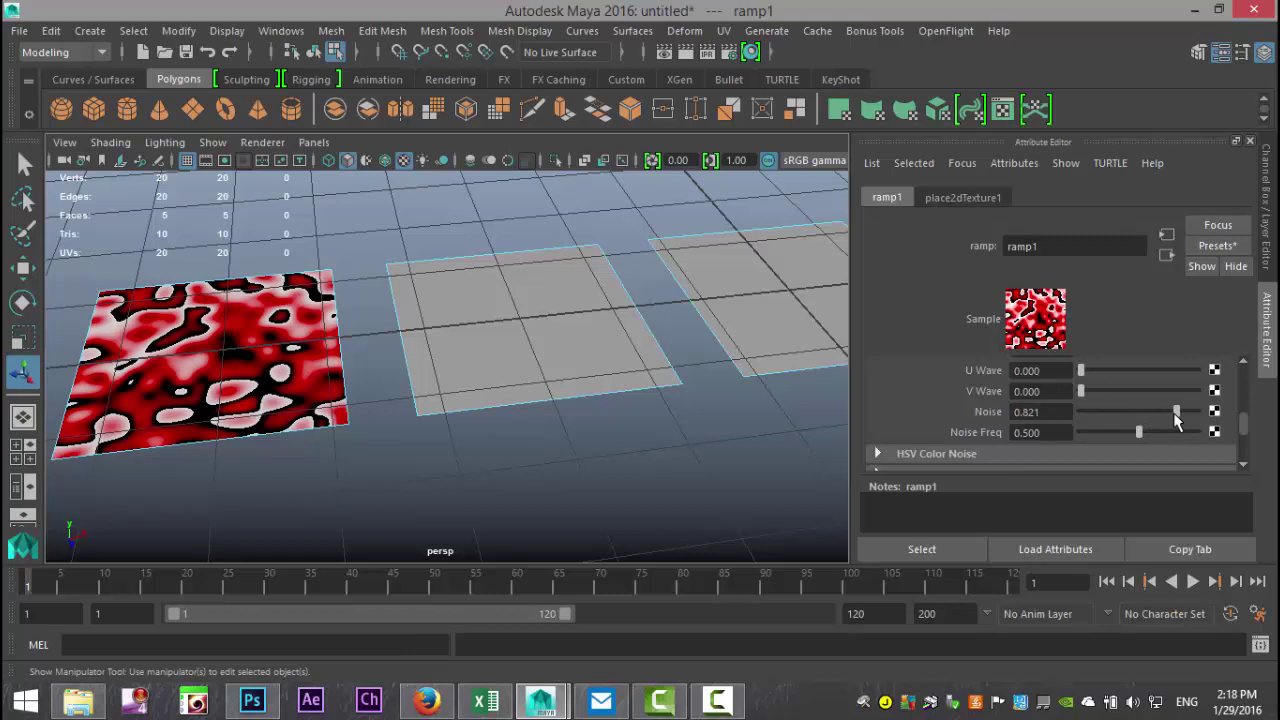
pyautogui.moveTo(1176, 420); pyautogui.dragTo(1063, 414)
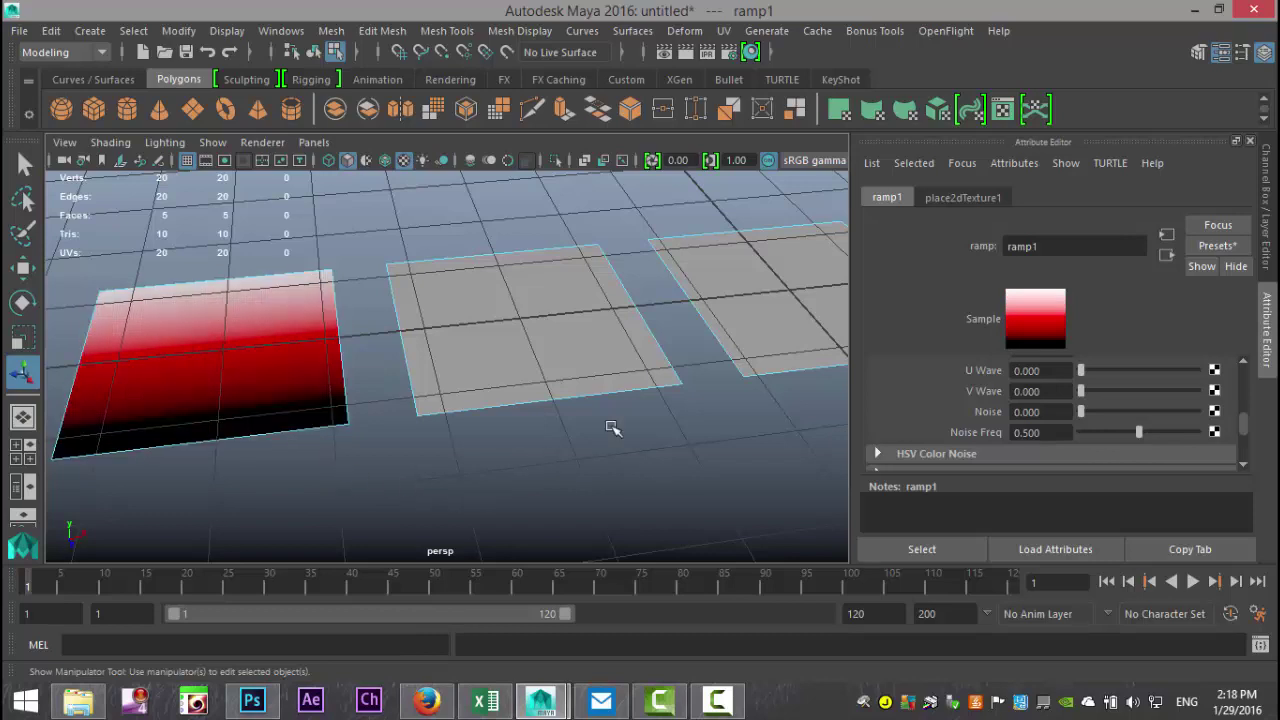
# Assign a new Lambert material to the second plane with a Ramp texture on Color
pyautogui.click(571, 367)
pyautogui.moveTo(571, 367); pyautogui.dragTo(560, 615, button='right')
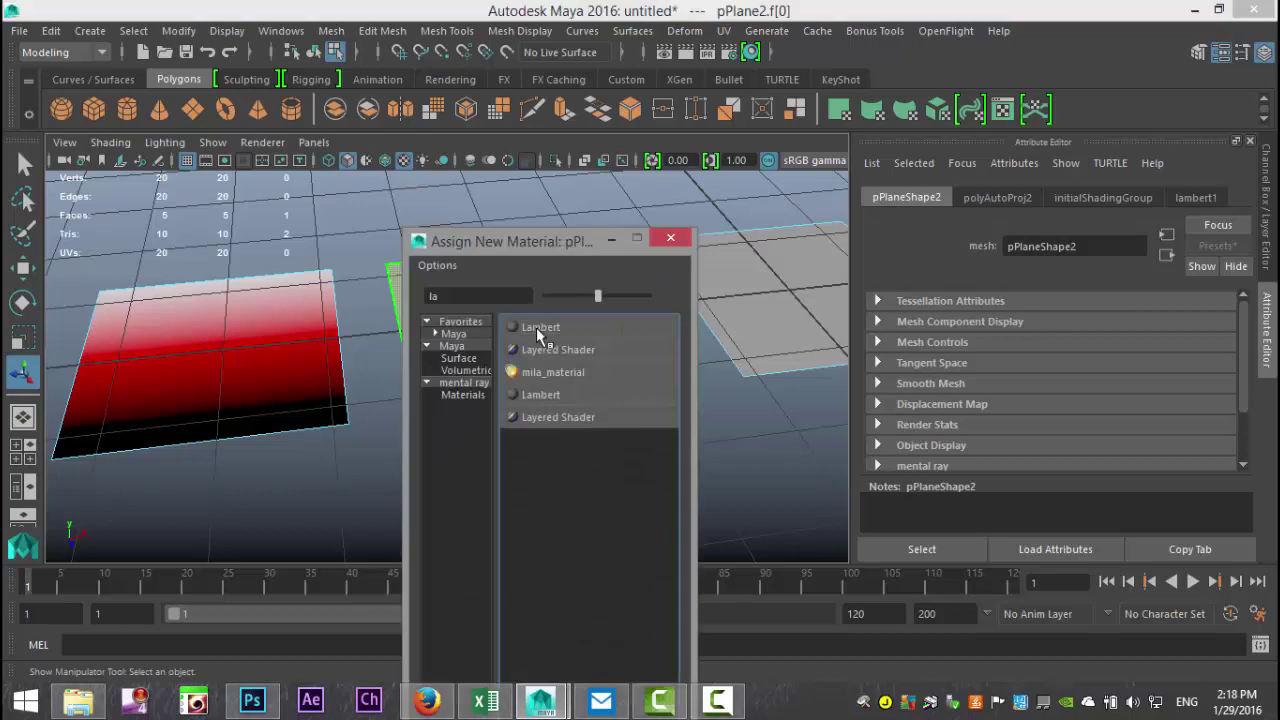
pyautogui.click(537, 327)
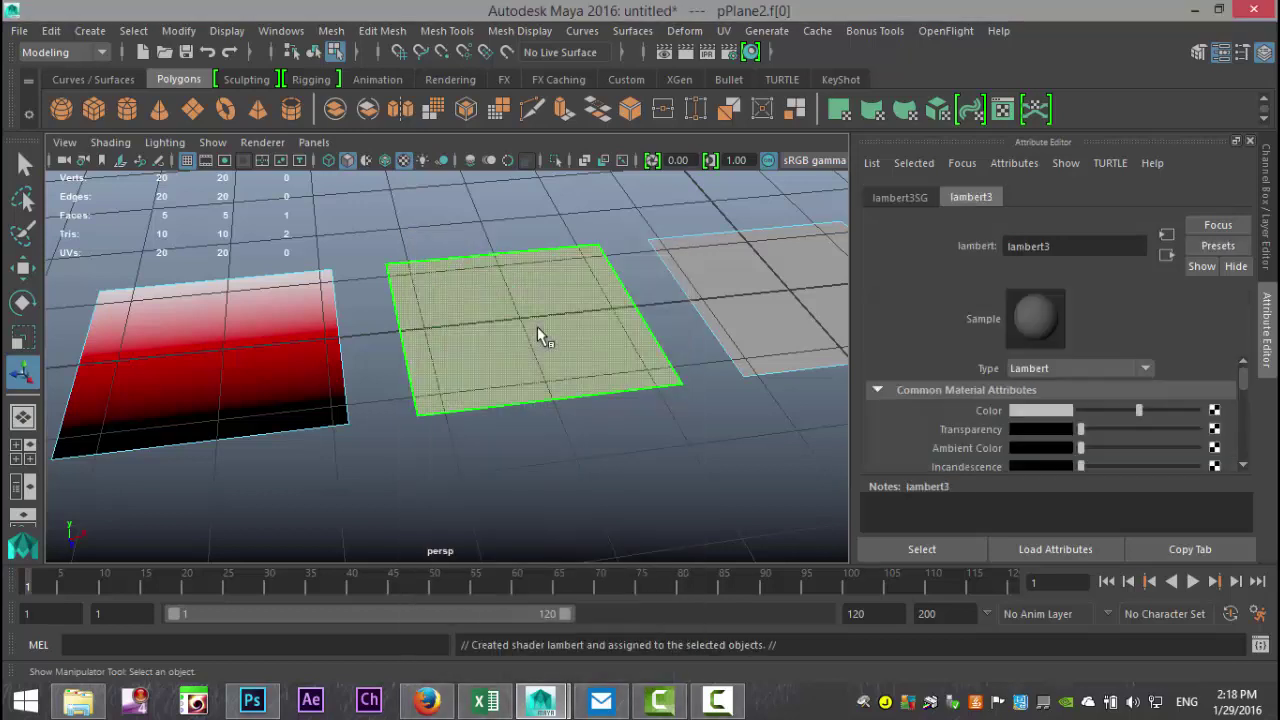
pyautogui.click(1217, 413)
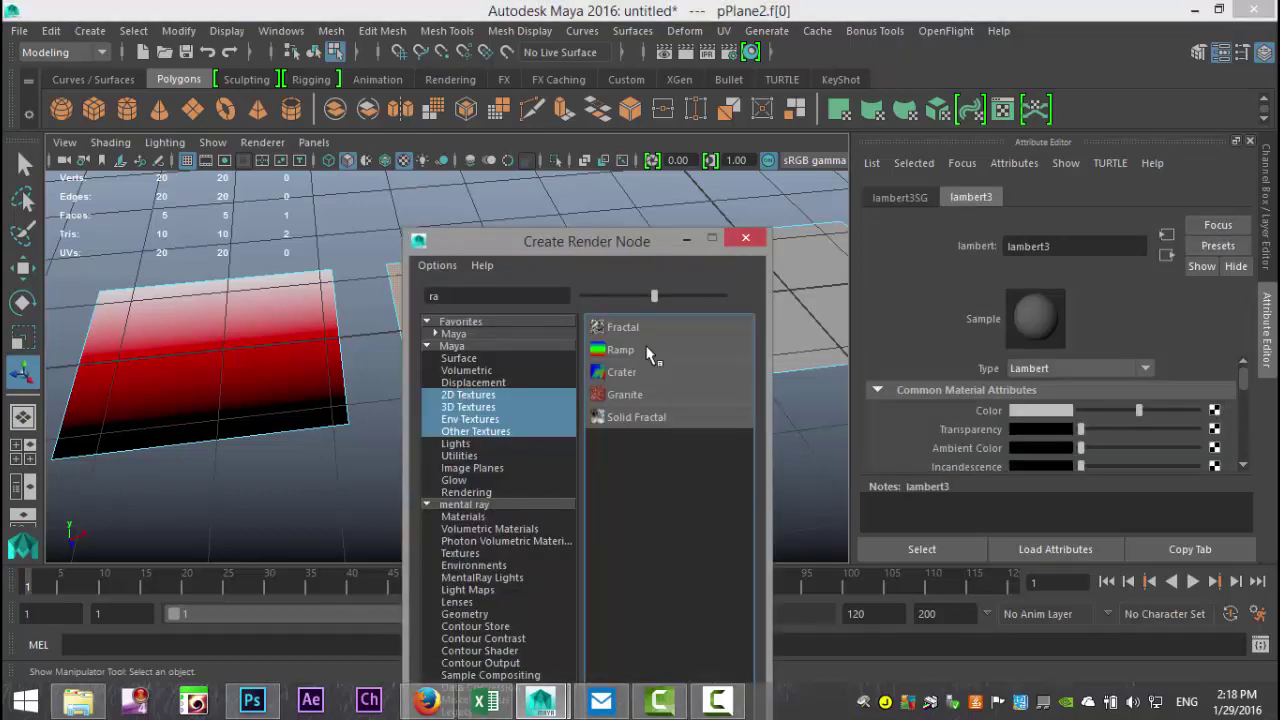
pyautogui.click(640, 352)
# Move ramp2's black entry to the middle and set its Type to U Ramp
pyautogui.scroll(5, 1121, 431)
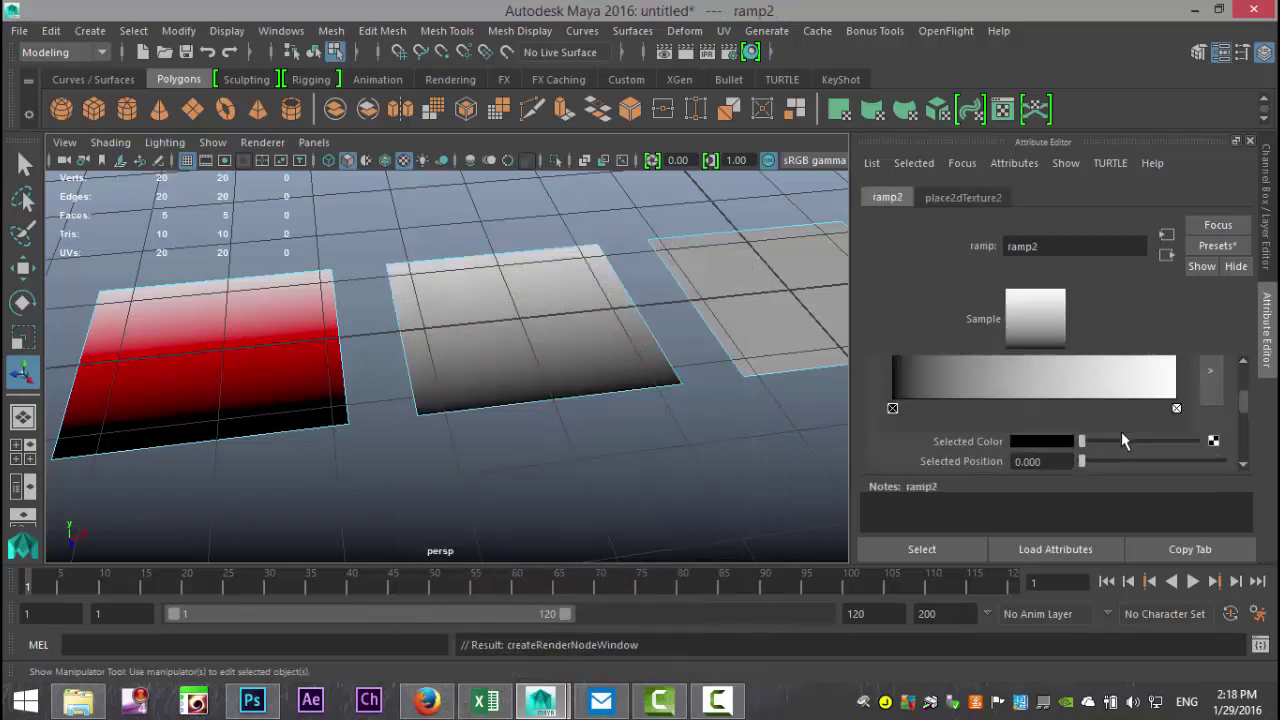
pyautogui.moveTo(893, 398); pyautogui.dragTo(1035, 400)
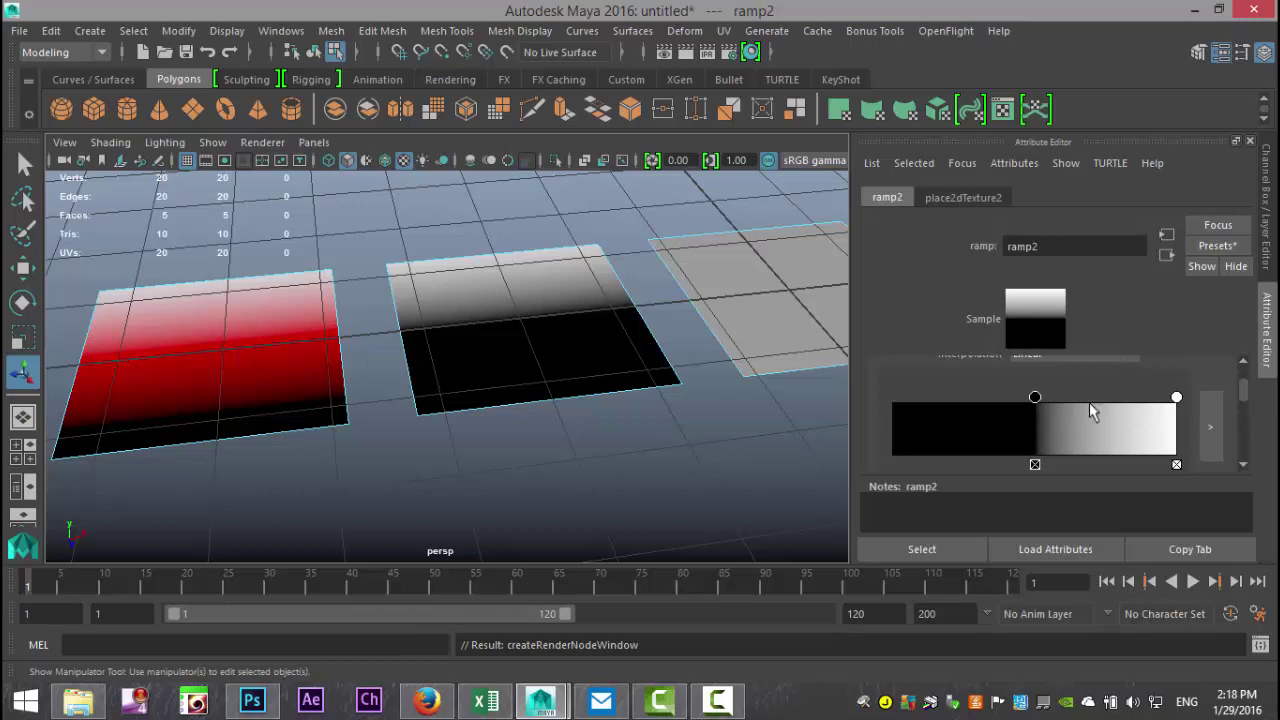
pyautogui.scroll(1, 1128, 392)
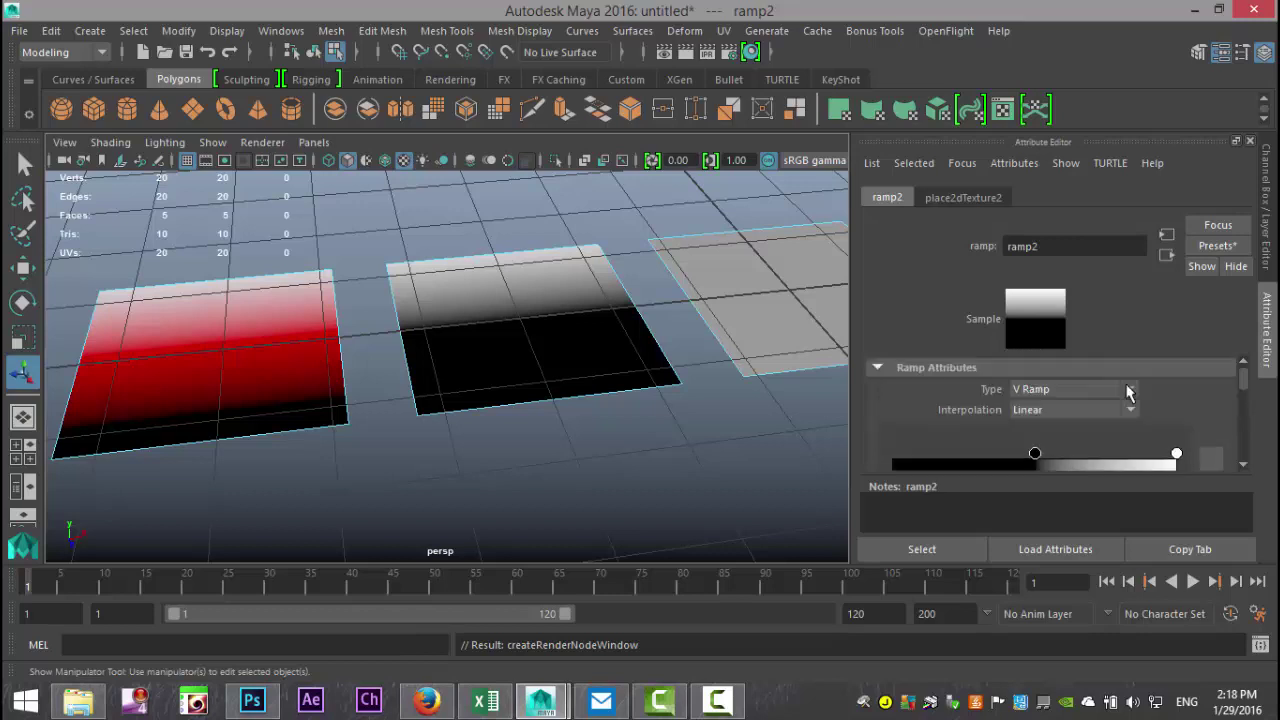
pyautogui.click(1045, 392)
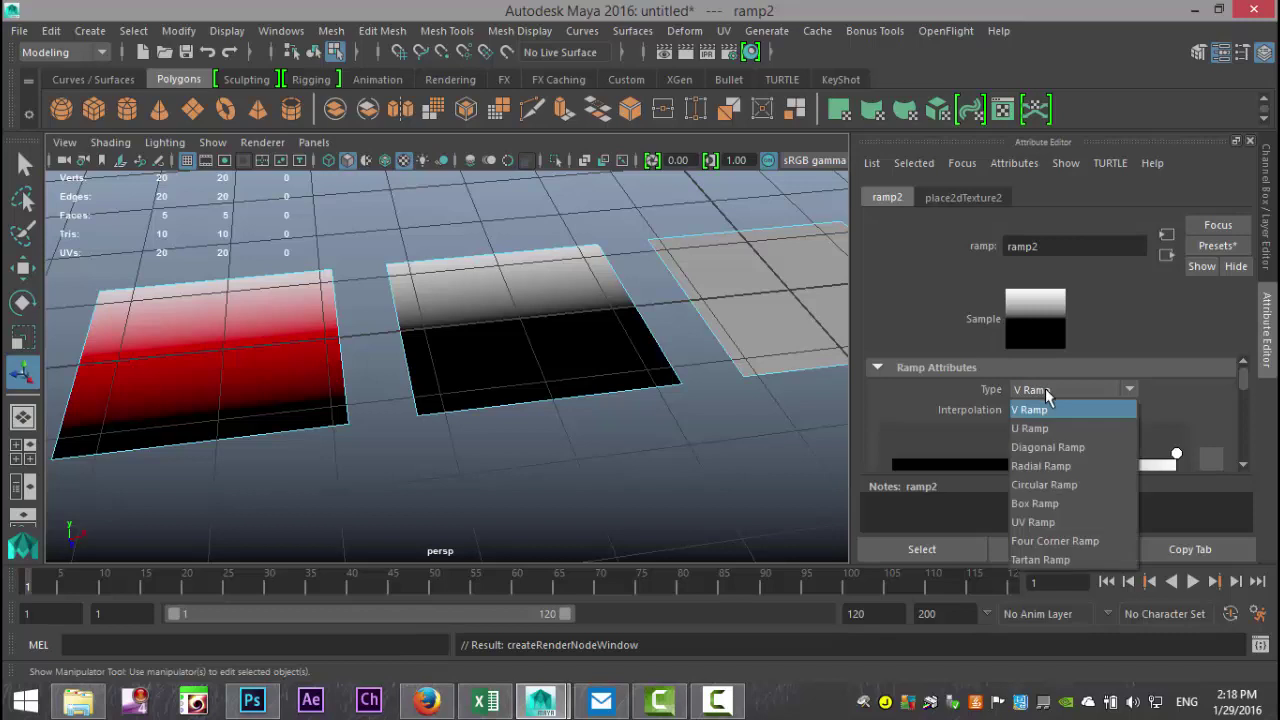
pyautogui.click(1047, 427)
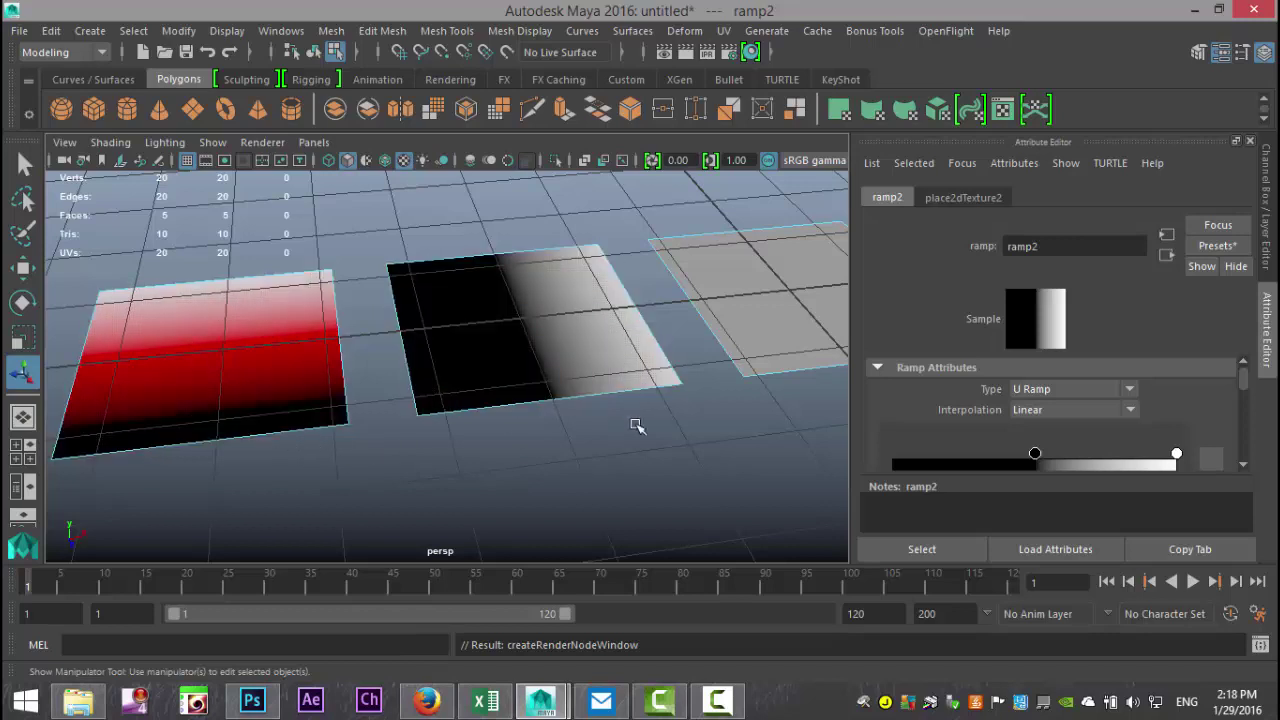
# Assign a new Lambert material to the third plane with a Ramp texture on Color
pyautogui.keyDown('alt'); pyautogui.moveTo(651, 446); pyautogui.dragTo(494, 480, button='middle'); pyautogui.keyUp('alt')
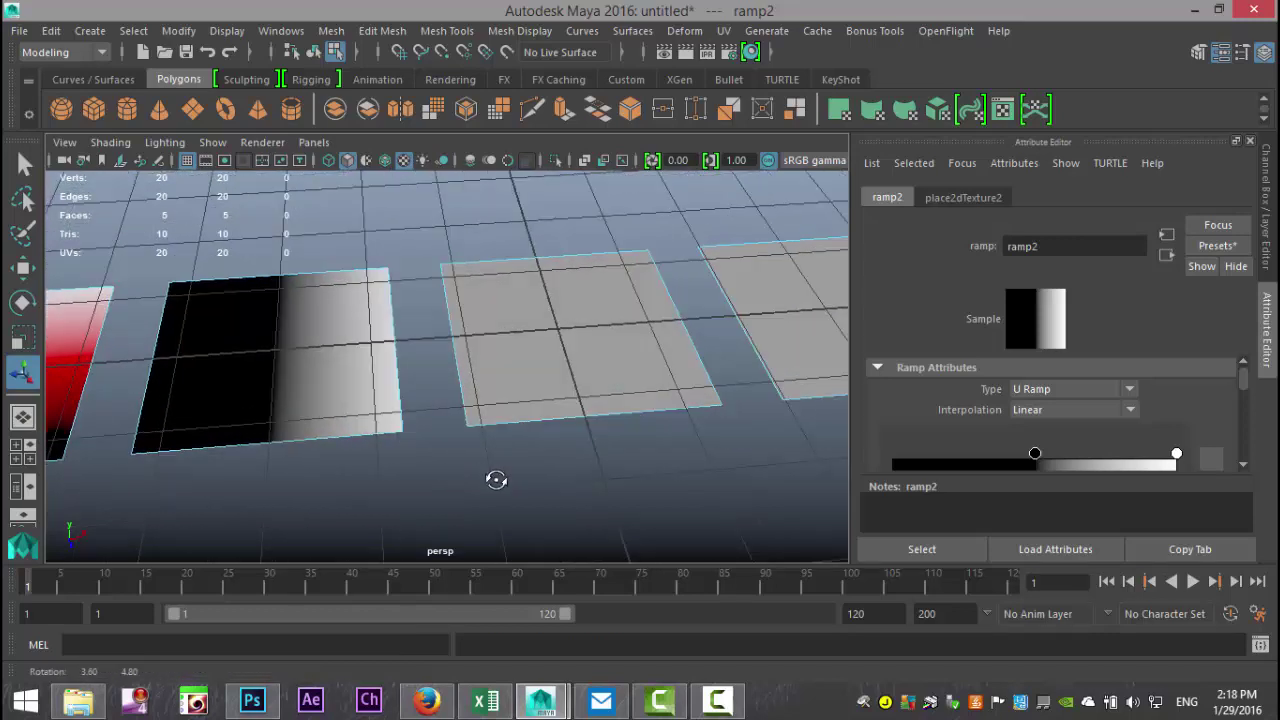
pyautogui.click(563, 361)
pyautogui.moveTo(563, 361); pyautogui.dragTo(583, 622, button='right')
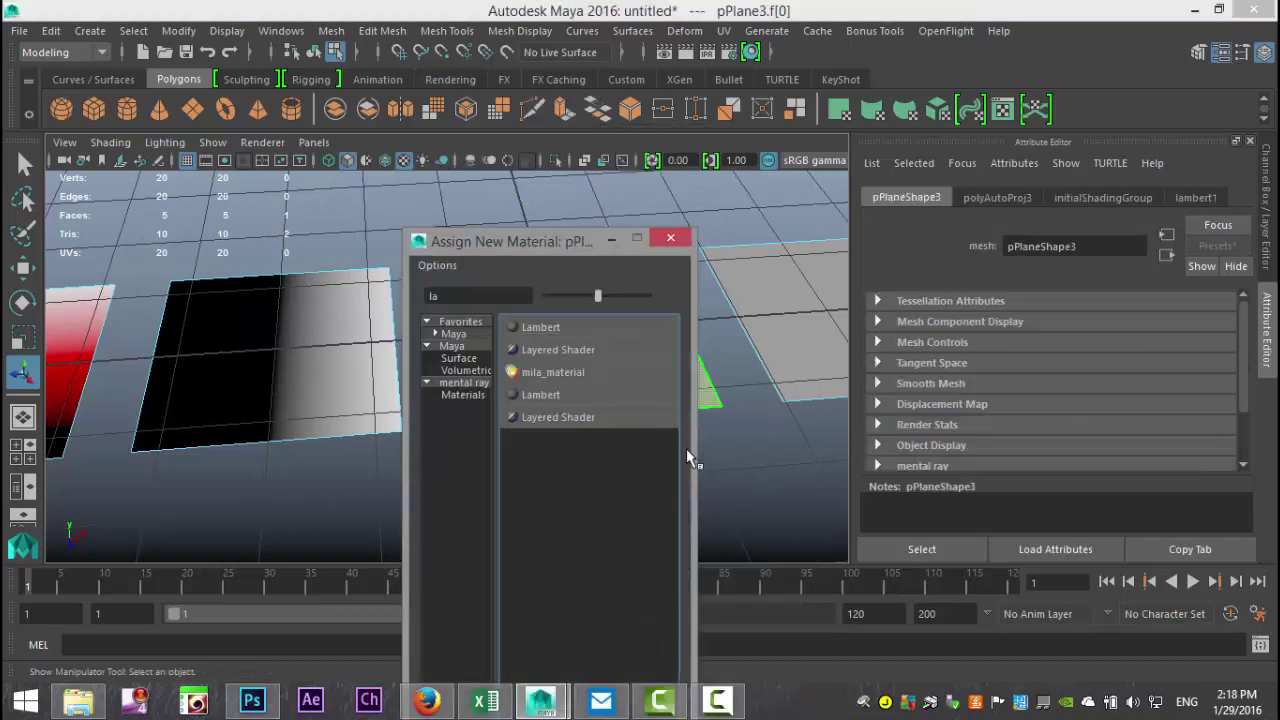
pyautogui.click(586, 330)
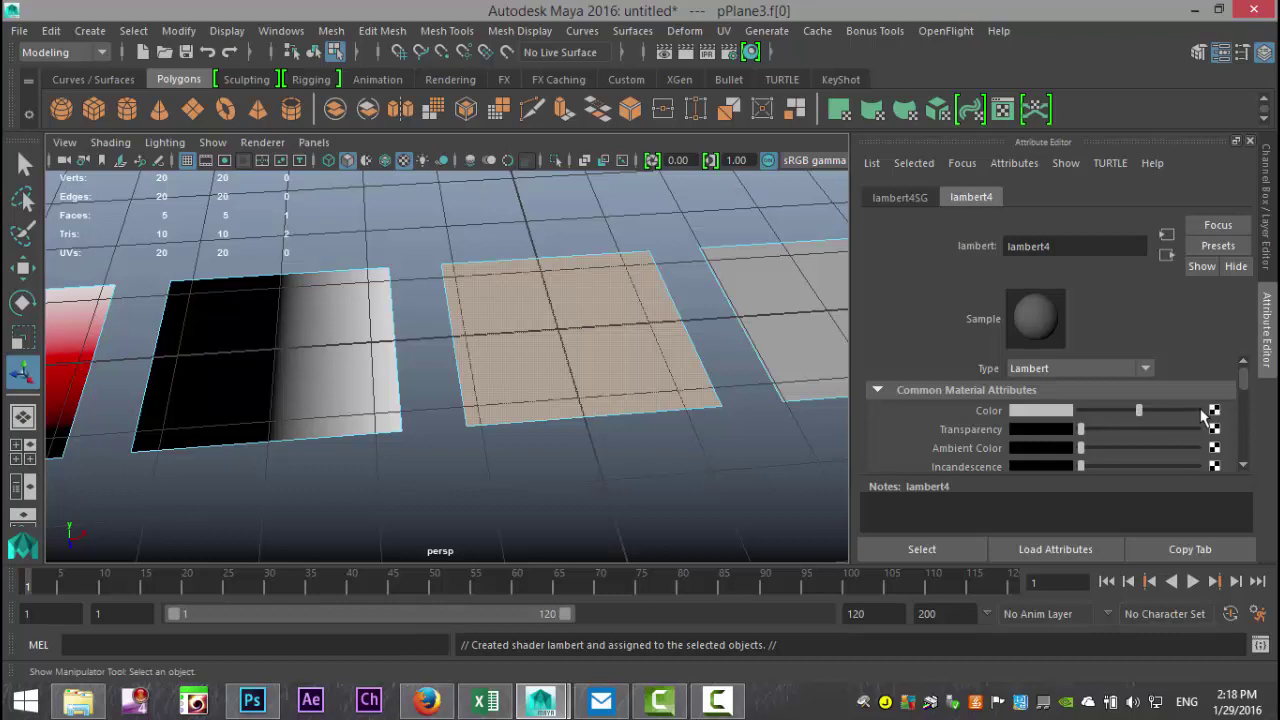
pyautogui.click(1211, 411)
pyautogui.click(634, 356)
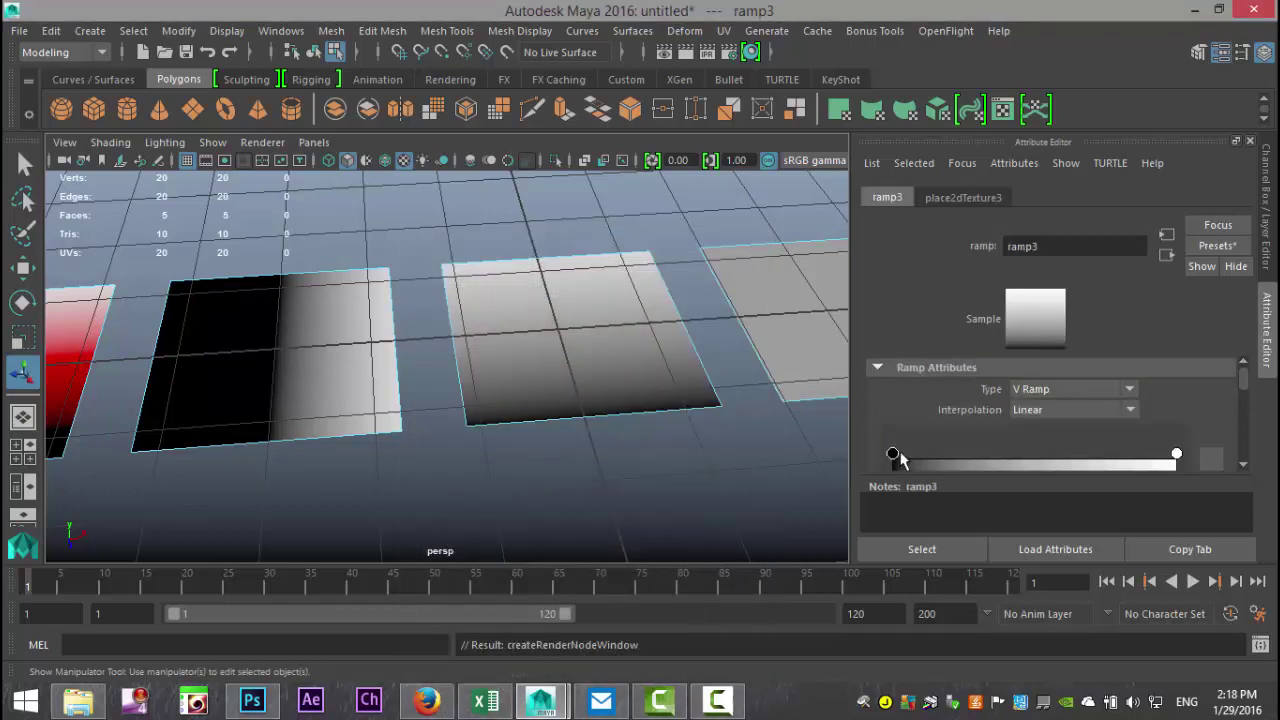
# Widen ramp3's black area and set its Type to Diagonal Ramp
pyautogui.moveTo(898, 455); pyautogui.dragTo(1034, 457)
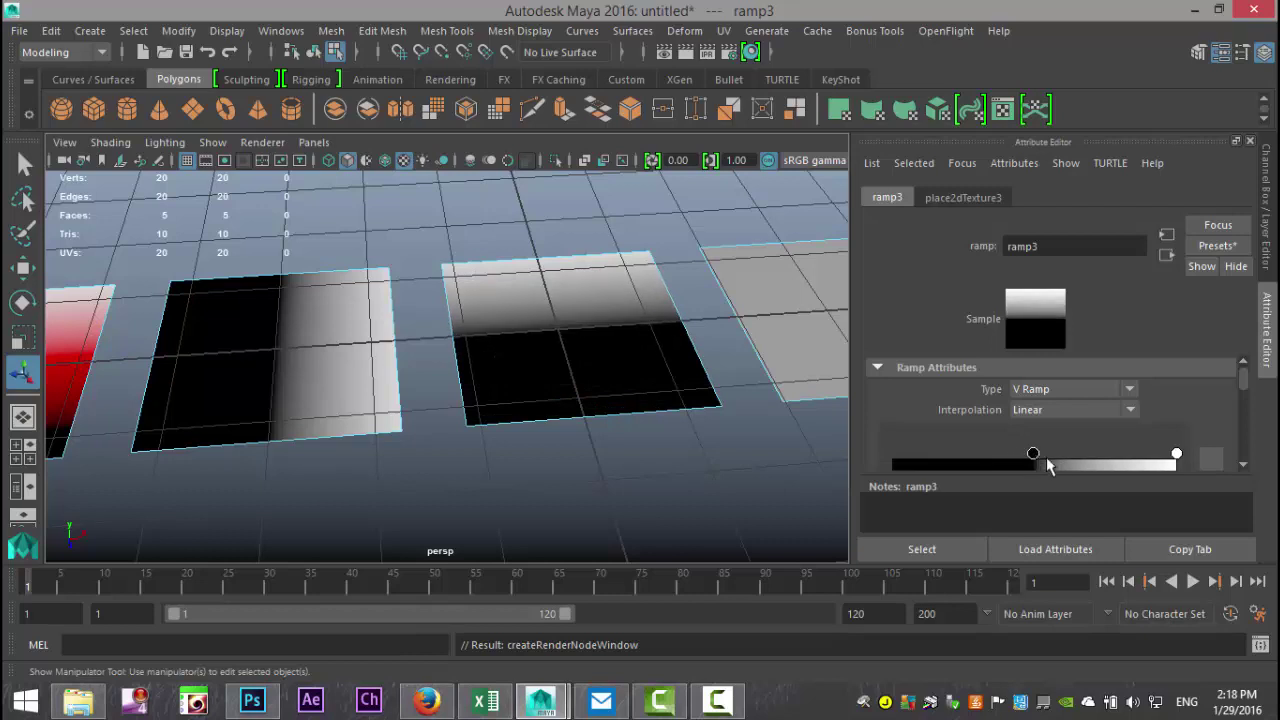
pyautogui.click(1039, 389)
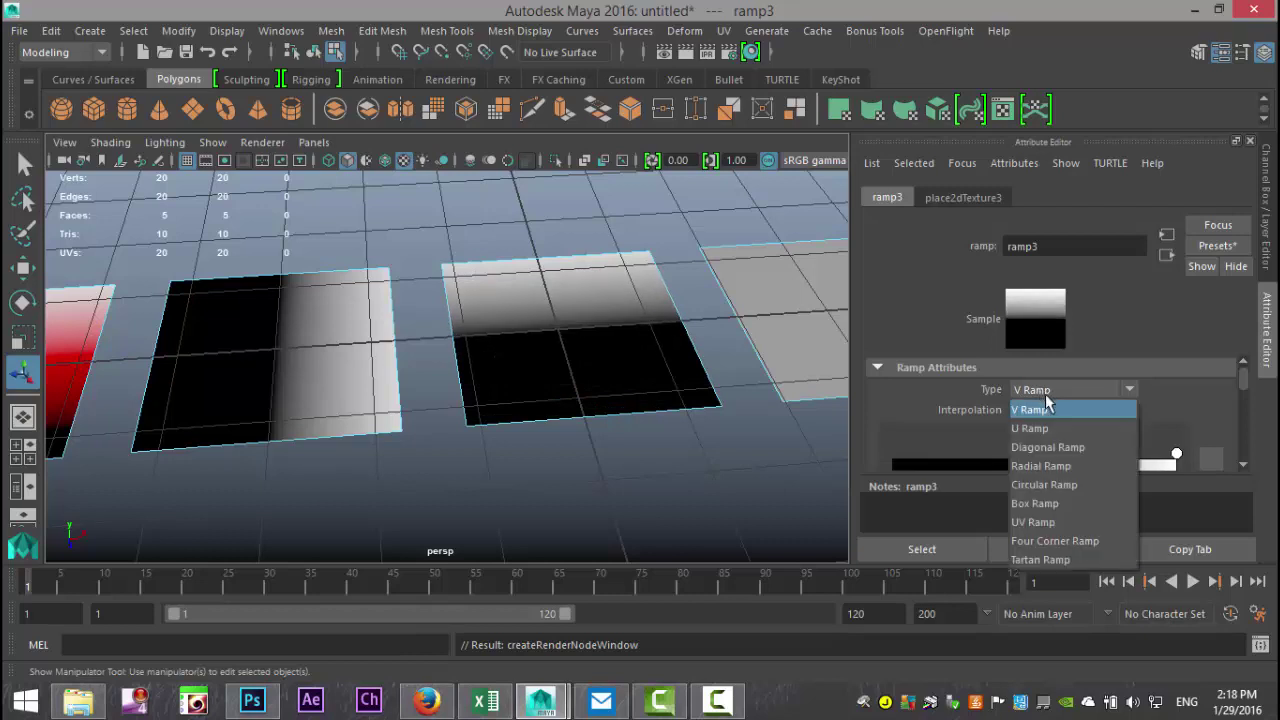
pyautogui.click(1062, 450)
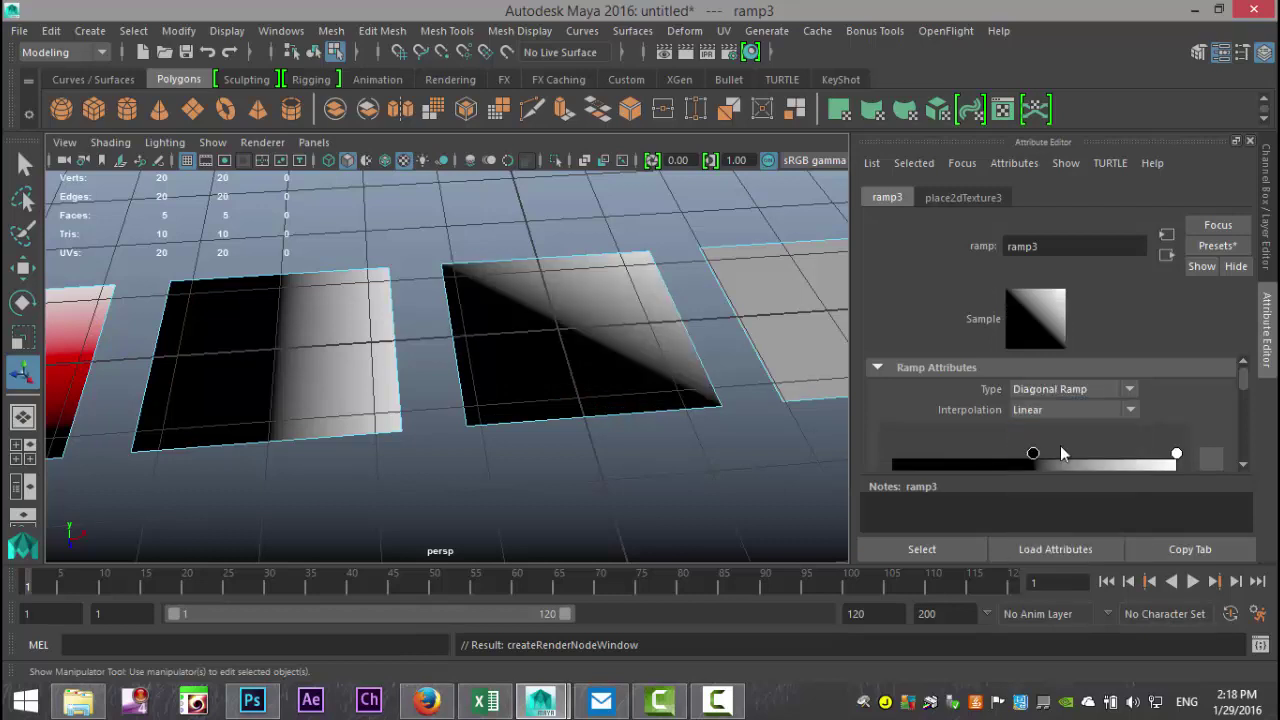
pyautogui.scroll(-5, 460, 455)
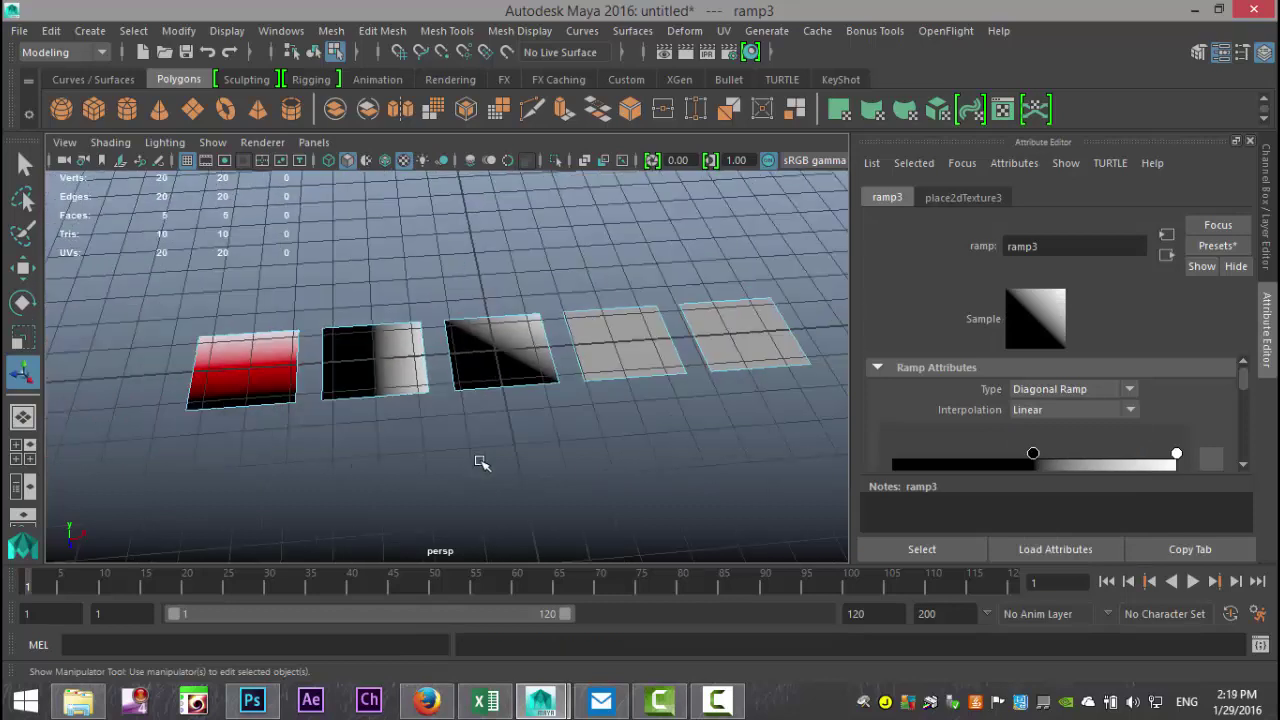
# Assign a new Lambert material to the fourth plane with a Ramp texture on Color
pyautogui.keyDown('alt'); pyautogui.moveTo(571, 457); pyautogui.dragTo(555, 453, button='middle'); pyautogui.keyUp('alt')
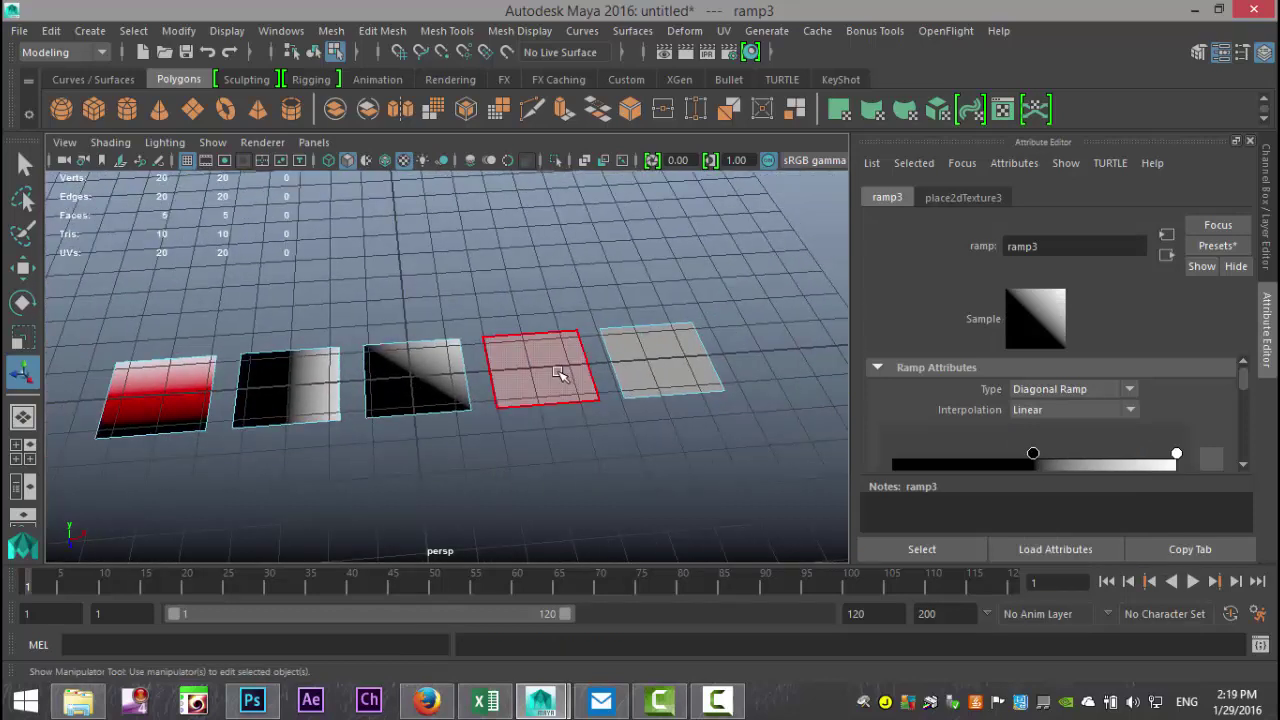
pyautogui.click(563, 371)
pyautogui.moveTo(563, 371); pyautogui.dragTo(585, 622, button='right')
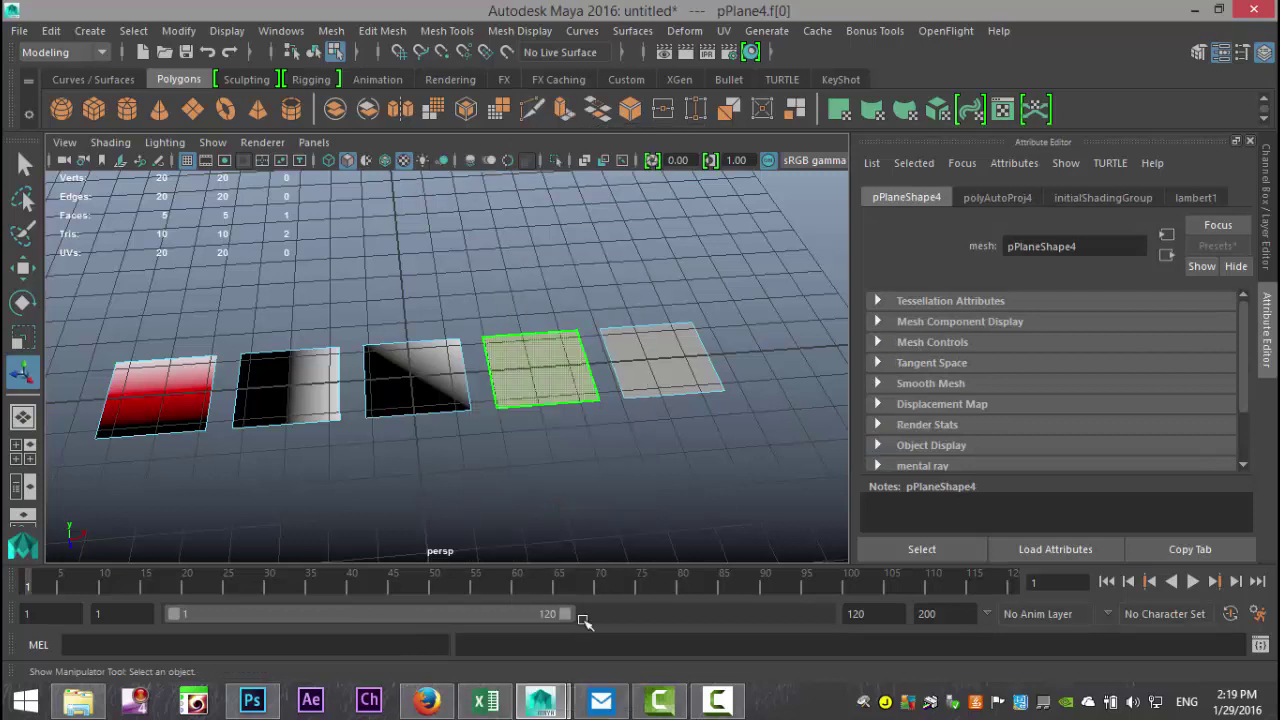
pyautogui.click(540, 327)
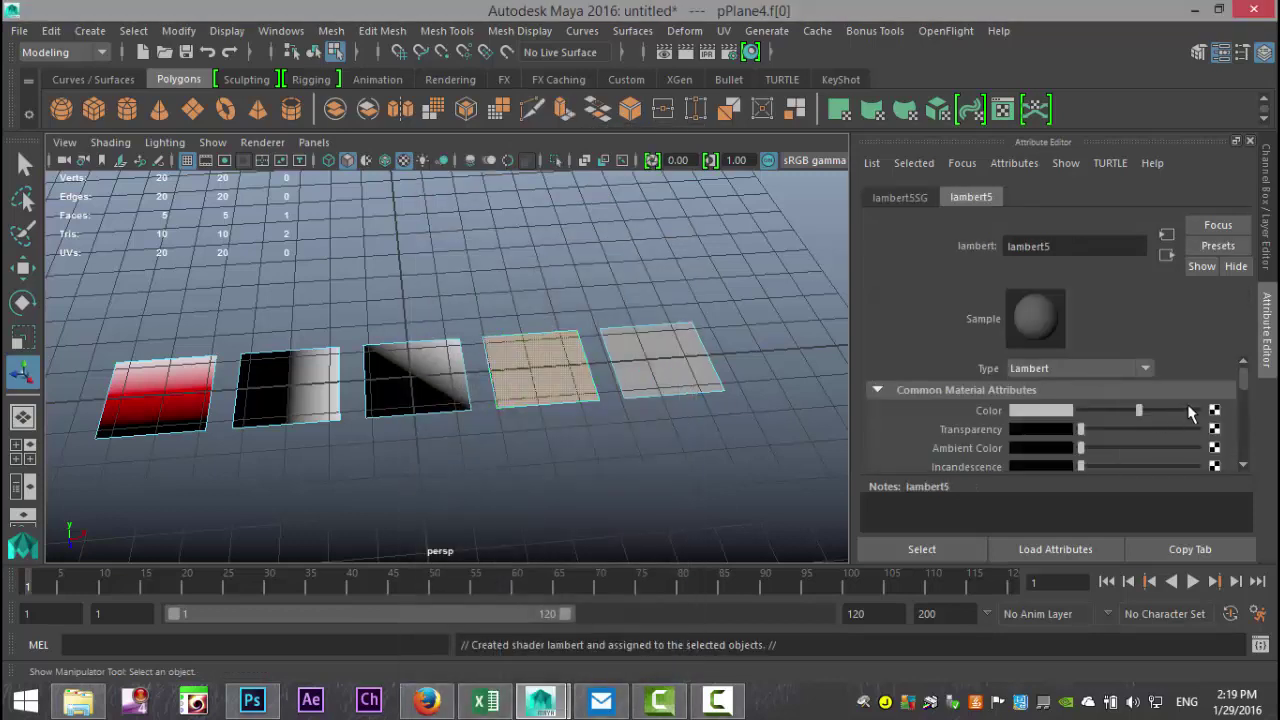
pyautogui.click(1216, 410)
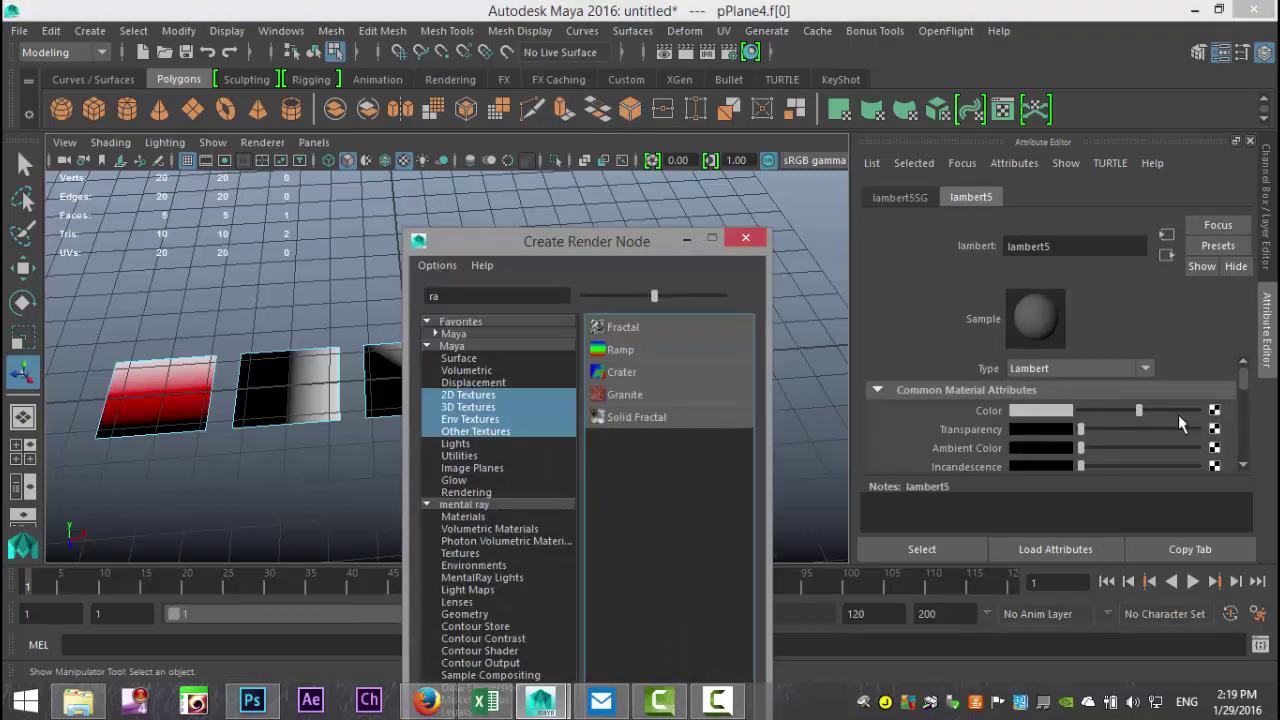
pyautogui.click(621, 347)
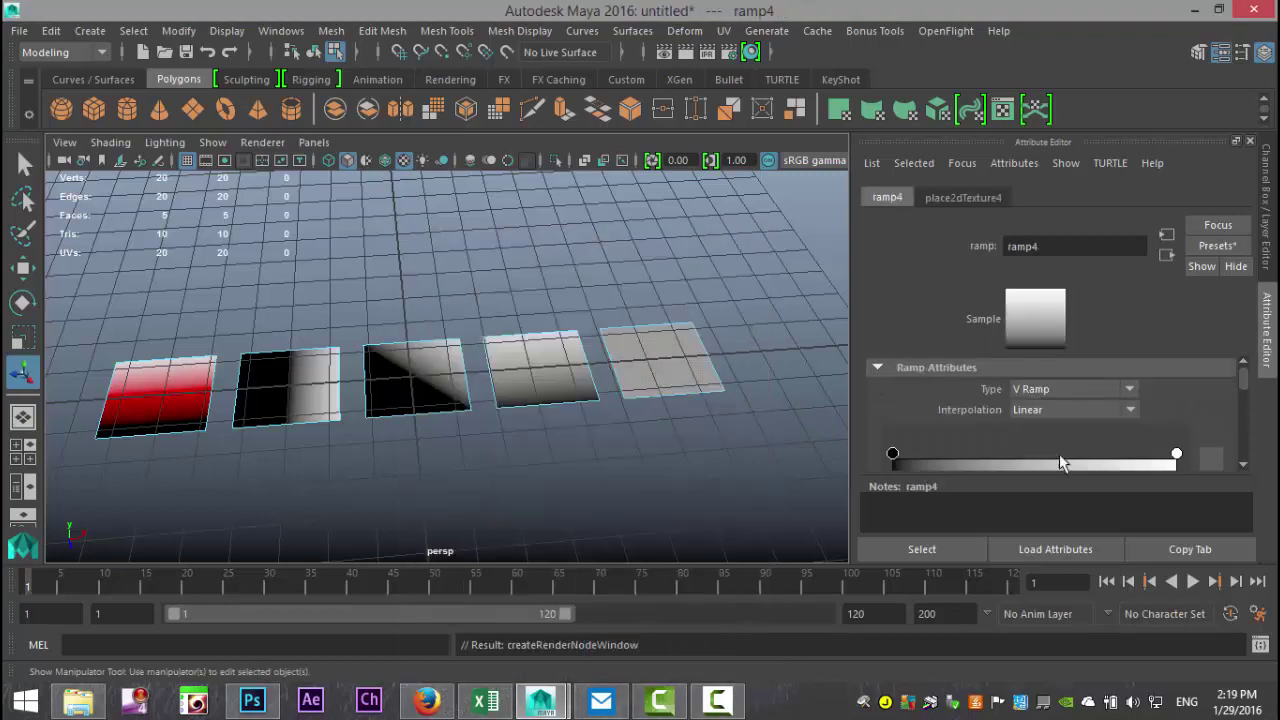
# Set ramp4's Type to Circular Ramp and enlarge the black circle
pyautogui.click(1131, 389)
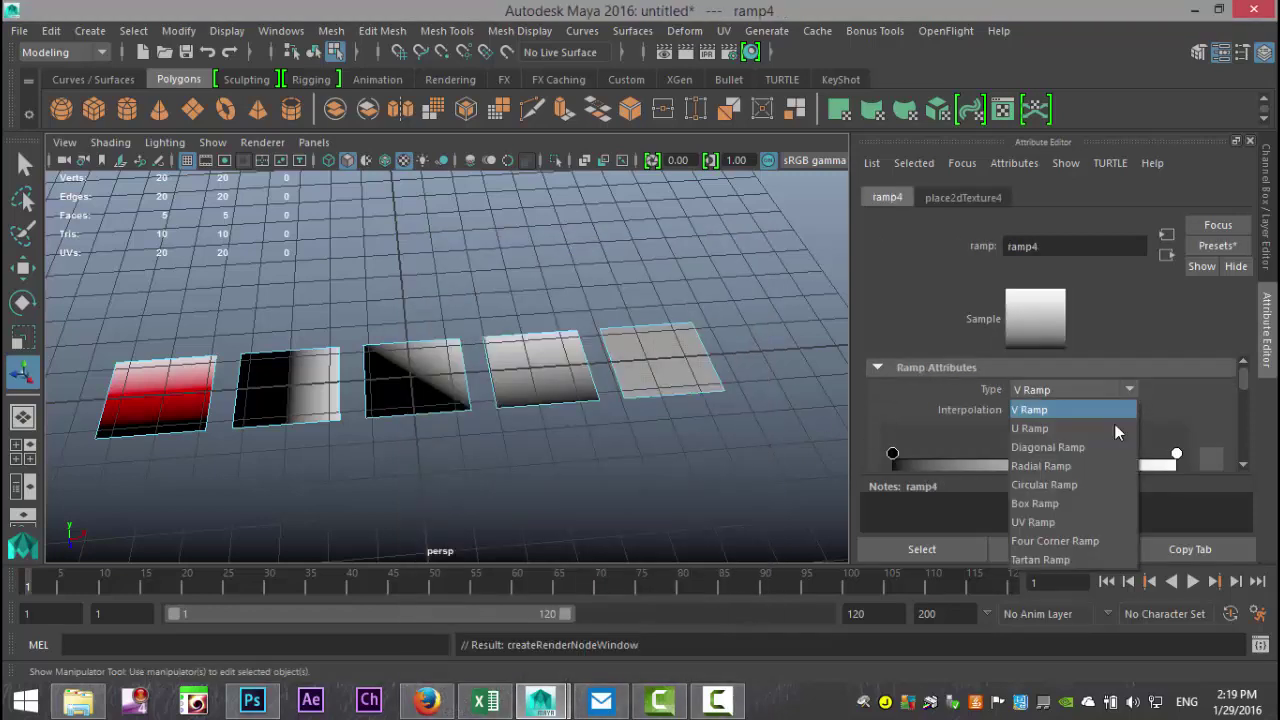
pyautogui.click(1068, 488)
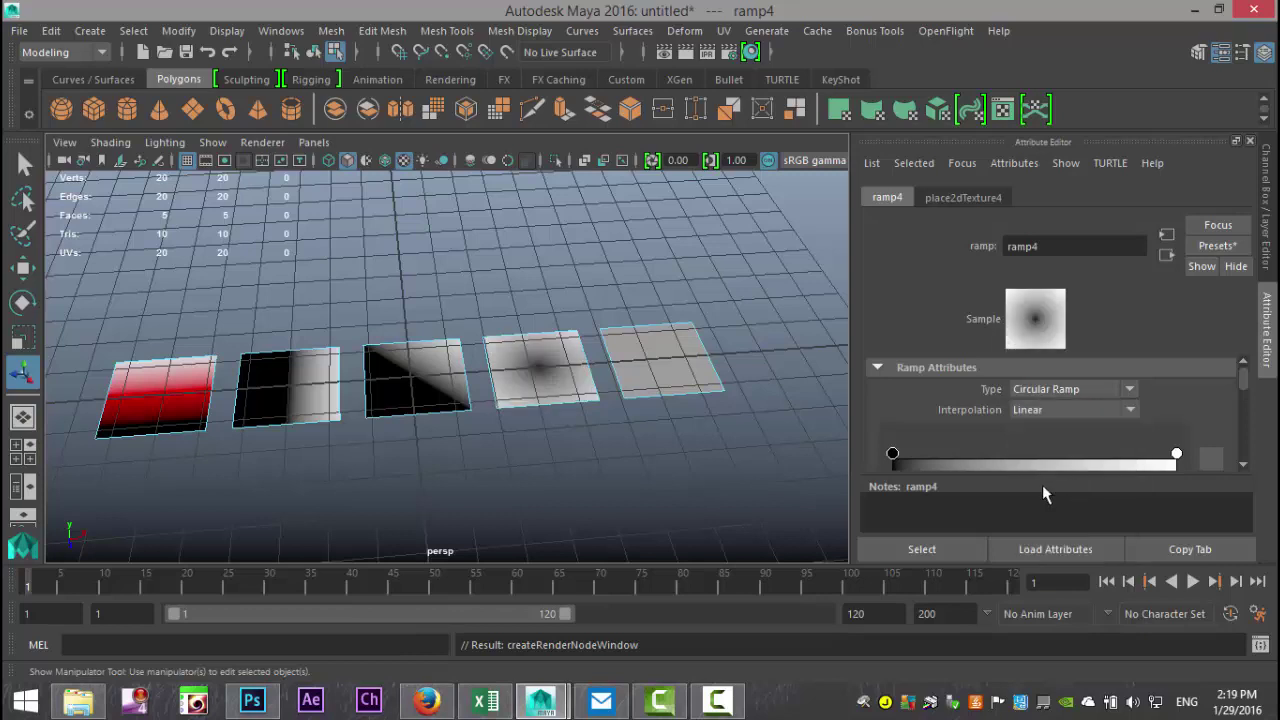
pyautogui.moveTo(905, 458); pyautogui.dragTo(1035, 478)
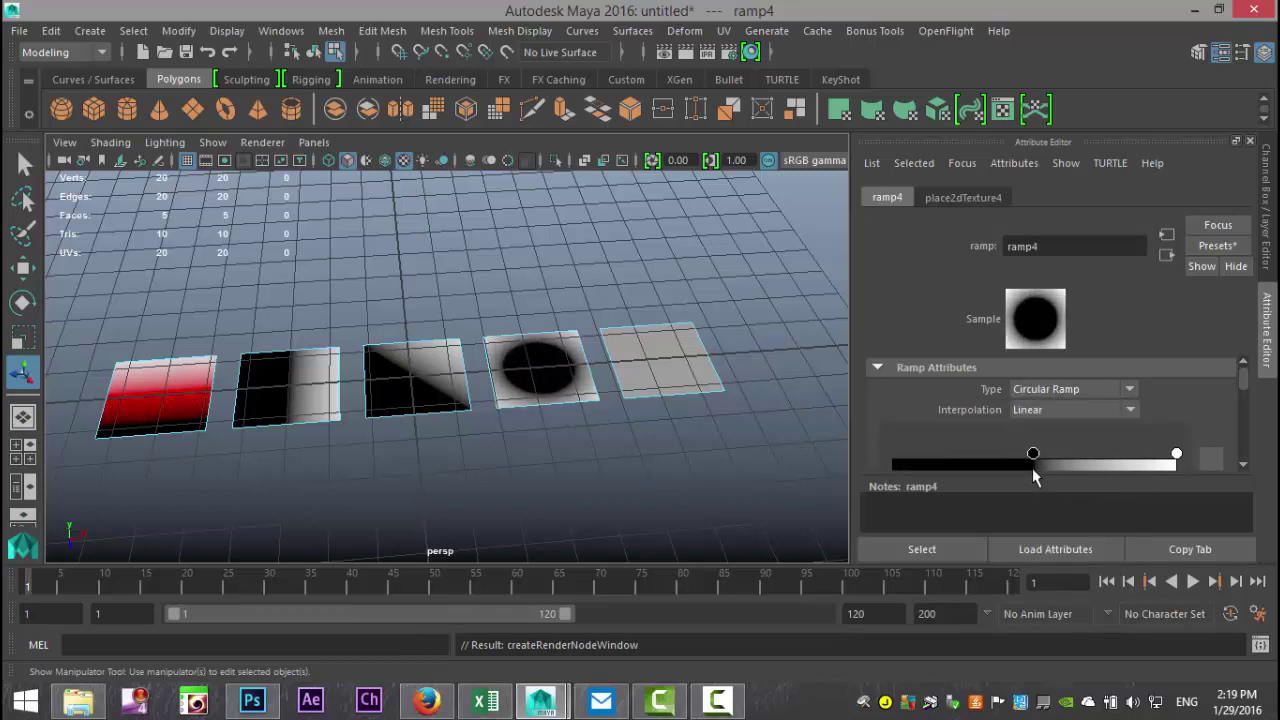
pyautogui.scroll(2, 640, 452)
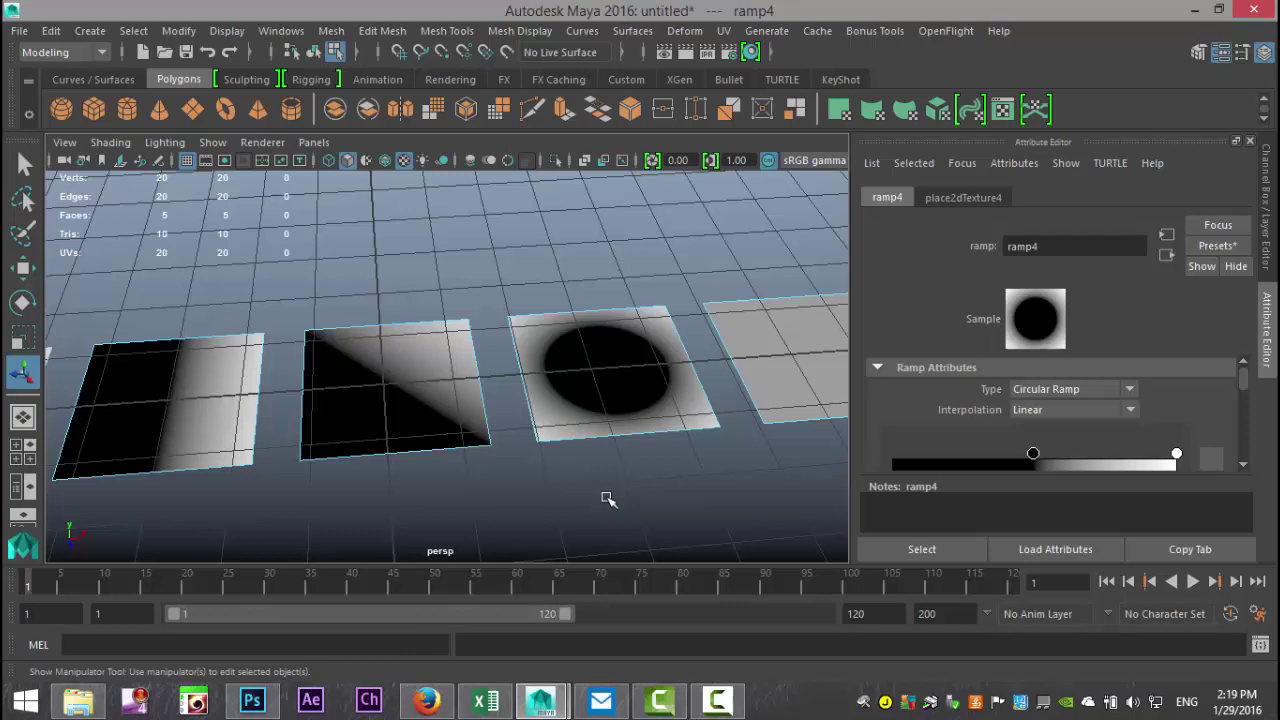
pyautogui.scroll(-3, 608, 492)
# Assign a new Lambert material to the fifth plane with a Ramp texture on Color
pyautogui.keyDown('alt'); pyautogui.moveTo(643, 491); pyautogui.dragTo(508, 477, button='middle'); pyautogui.keyUp('alt')
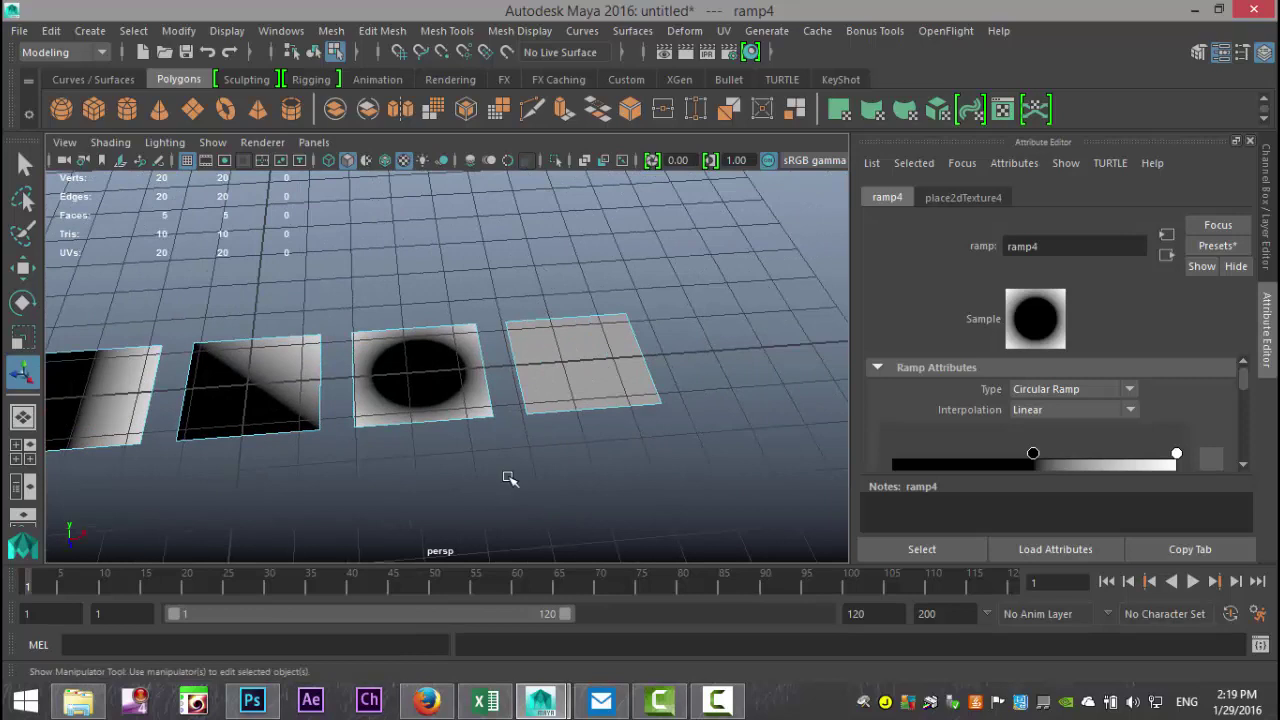
pyautogui.click(586, 378)
pyautogui.moveTo(586, 380); pyautogui.dragTo(600, 621, button='right')
pyautogui.click(565, 334)
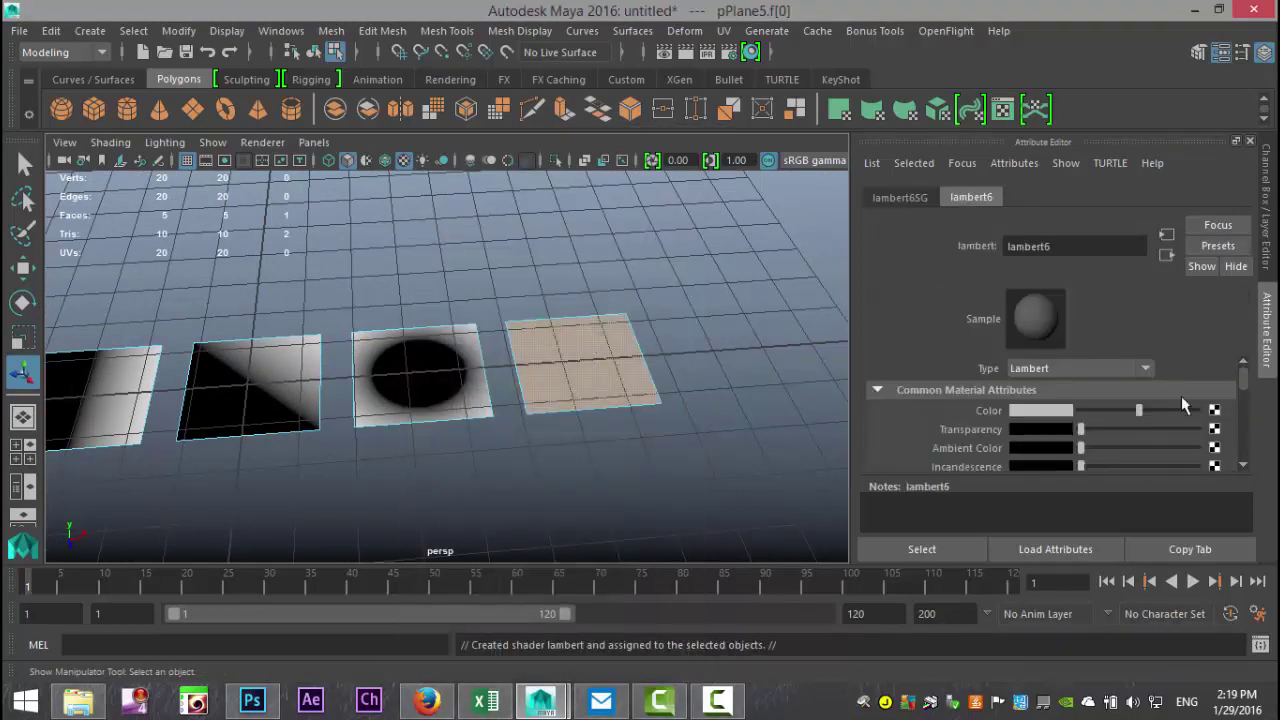
pyautogui.click(1214, 410)
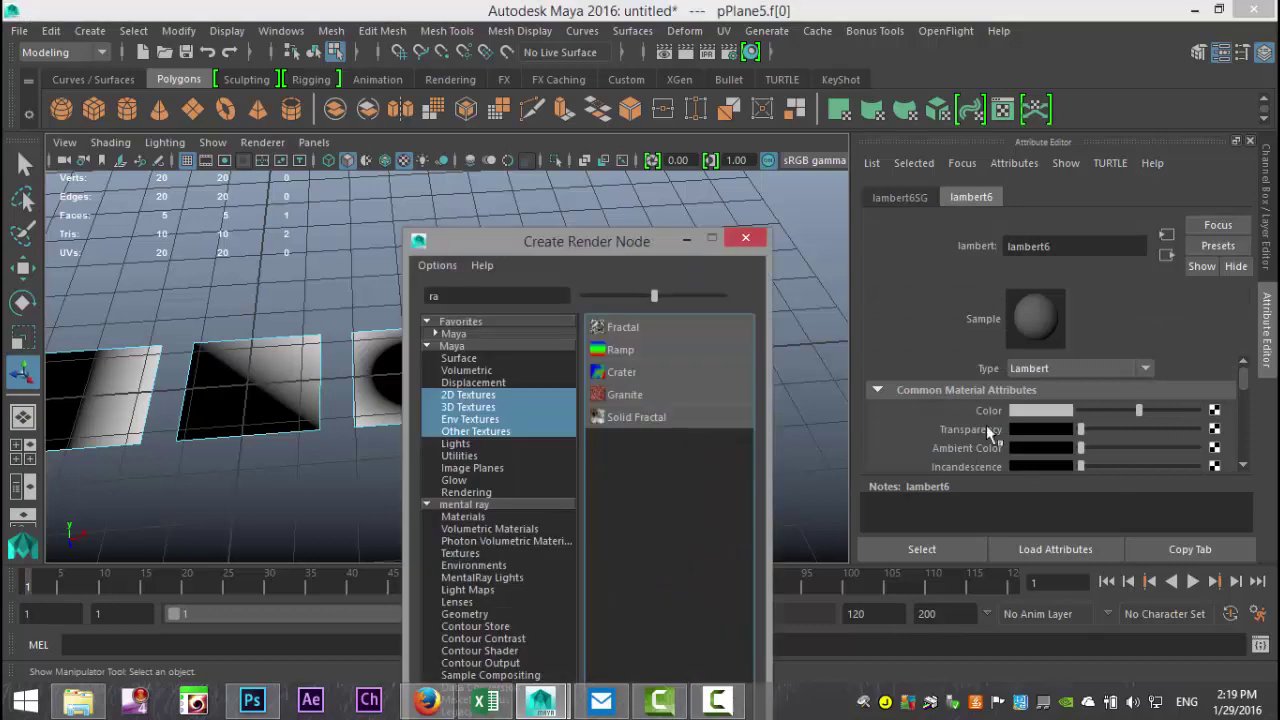
pyautogui.click(626, 356)
# Set ramp5's Type to Radial Ramp
pyautogui.click(1062, 390)
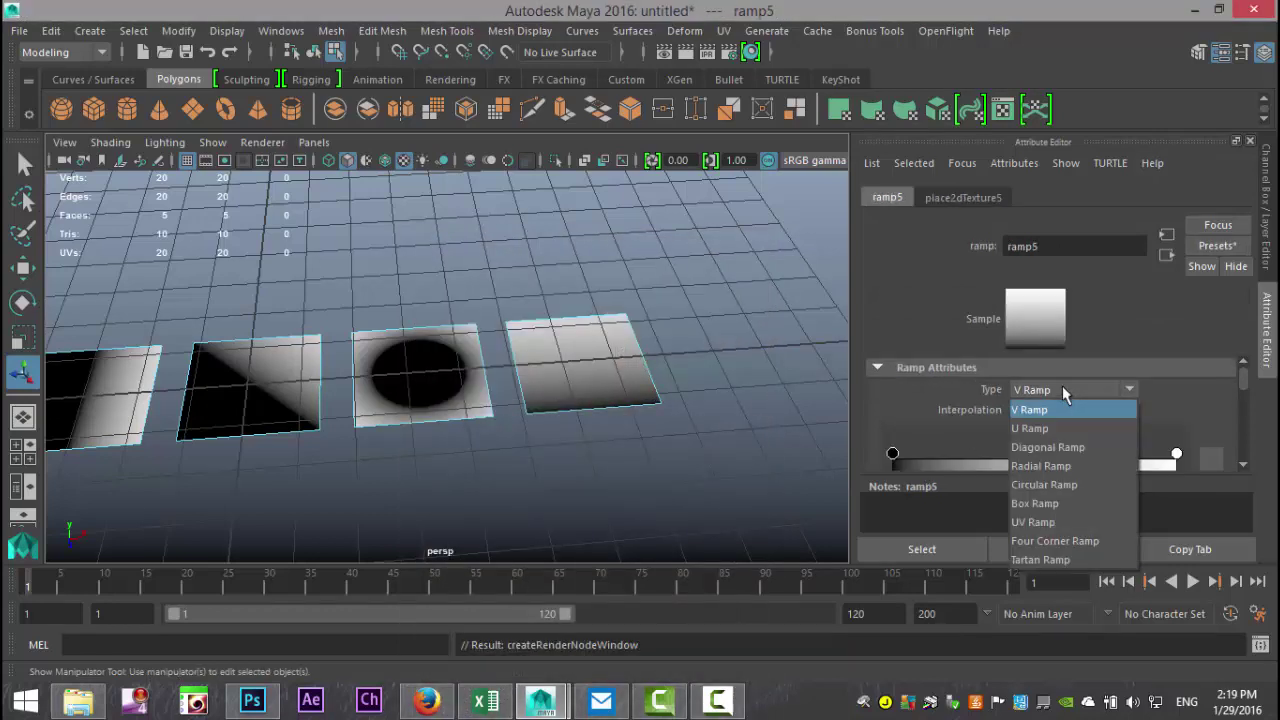
pyautogui.click(1068, 466)
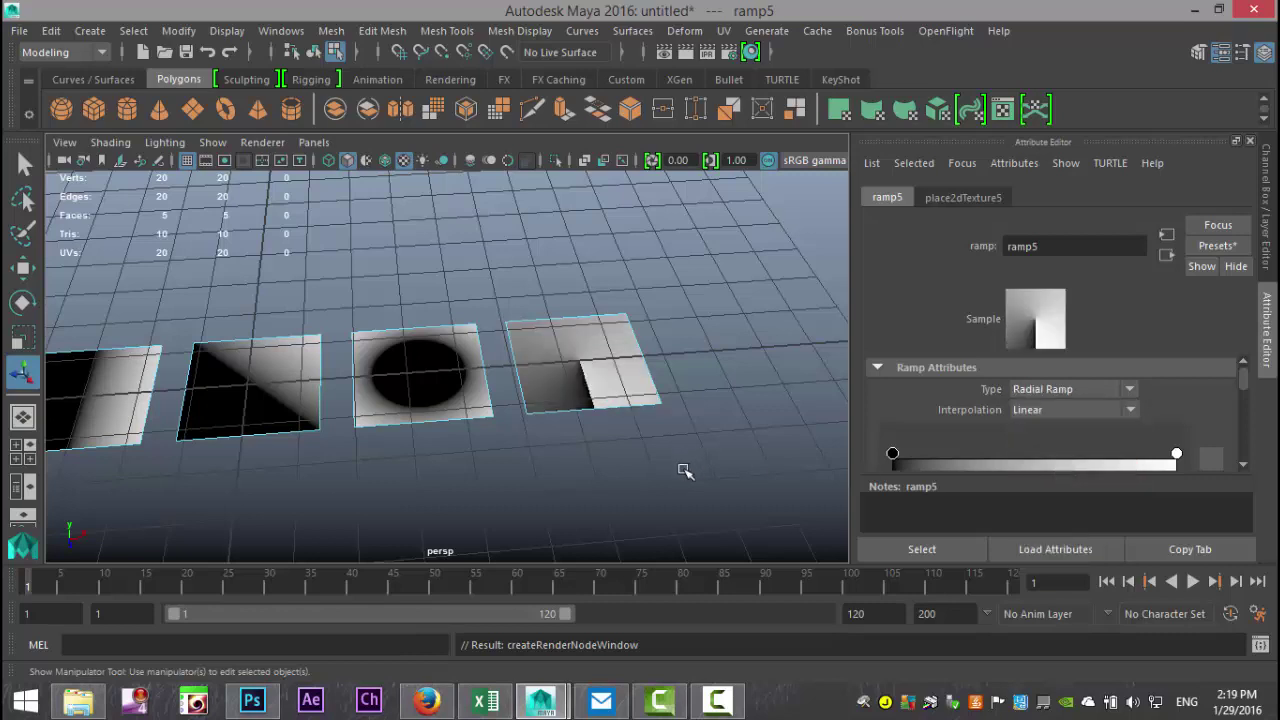
pyautogui.scroll(-5, 685, 470)
pyautogui.scroll(7, 684, 471)
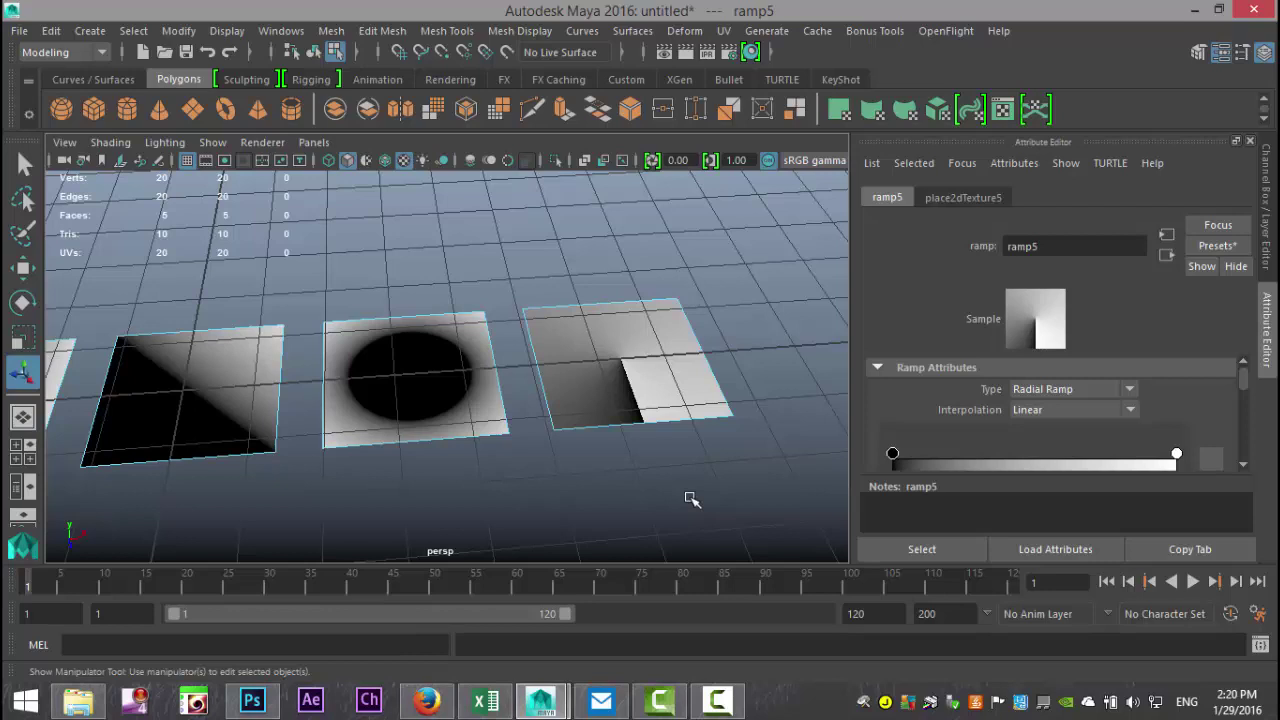
pyautogui.scroll(-4, 566, 457)
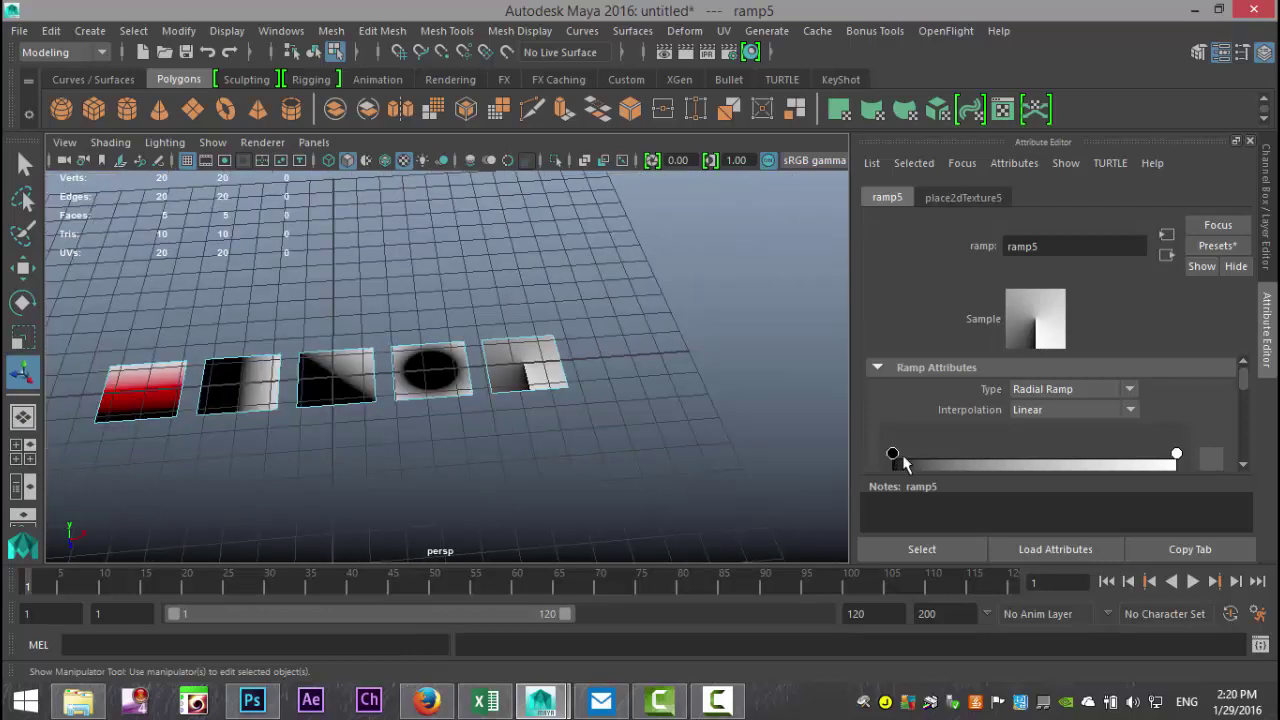
pyautogui.scroll(-3, 736, 442)
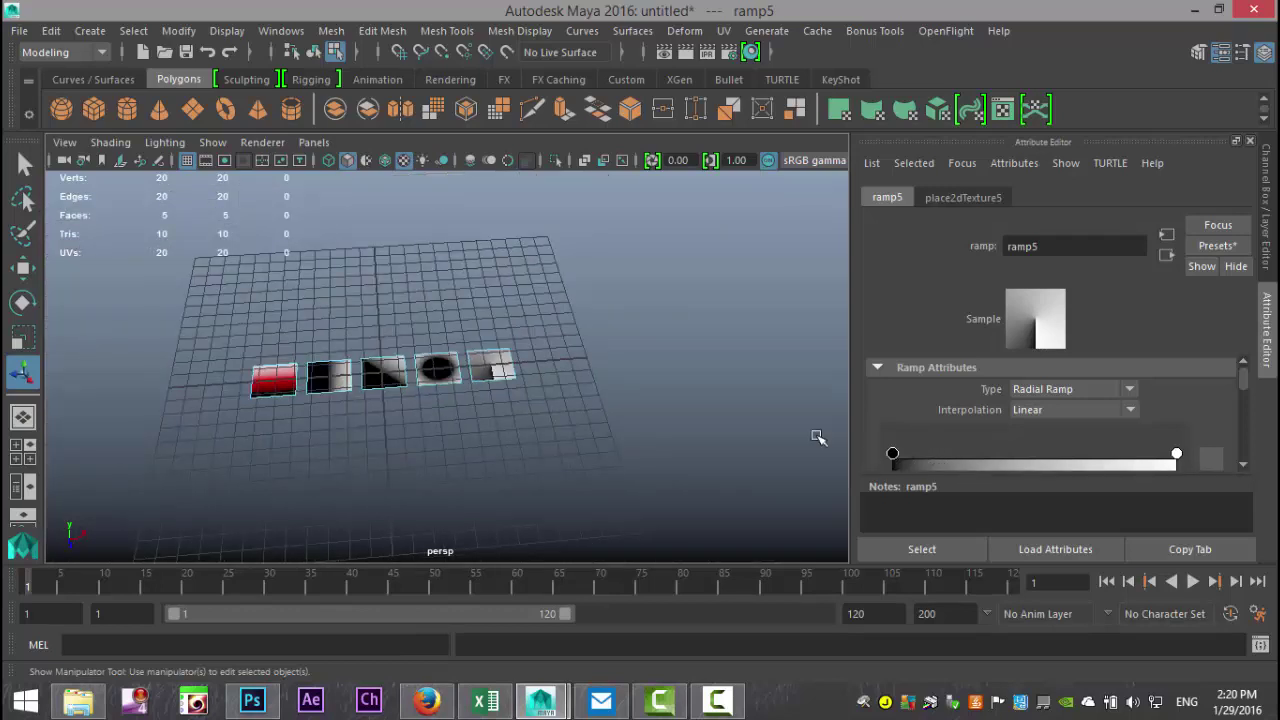
pyautogui.scroll(5, 591, 423)
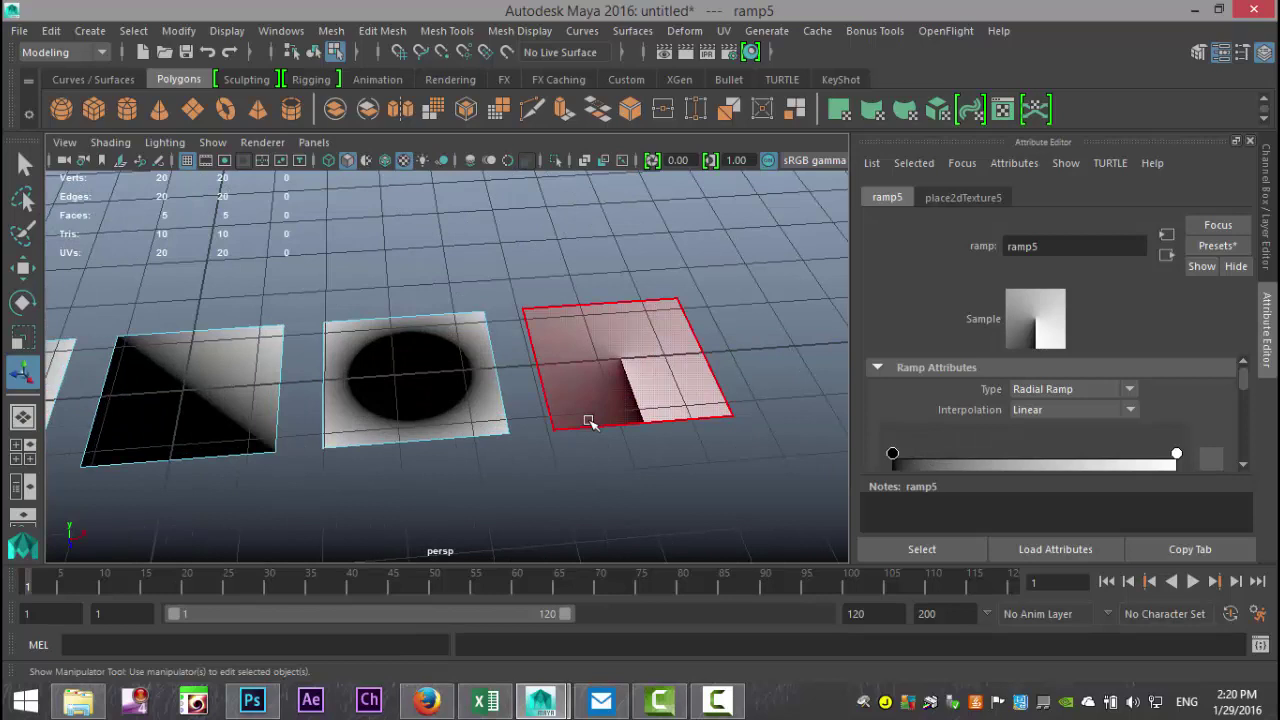
pyautogui.keyDown('alt'); pyautogui.moveTo(471, 486); pyautogui.dragTo(625, 408, button='middle'); pyautogui.keyUp('alt')
pyautogui.scroll(-2, 590, 428)
pyautogui.keyDown('alt'); pyautogui.moveTo(466, 477); pyautogui.dragTo(497, 463); pyautogui.keyUp('alt')
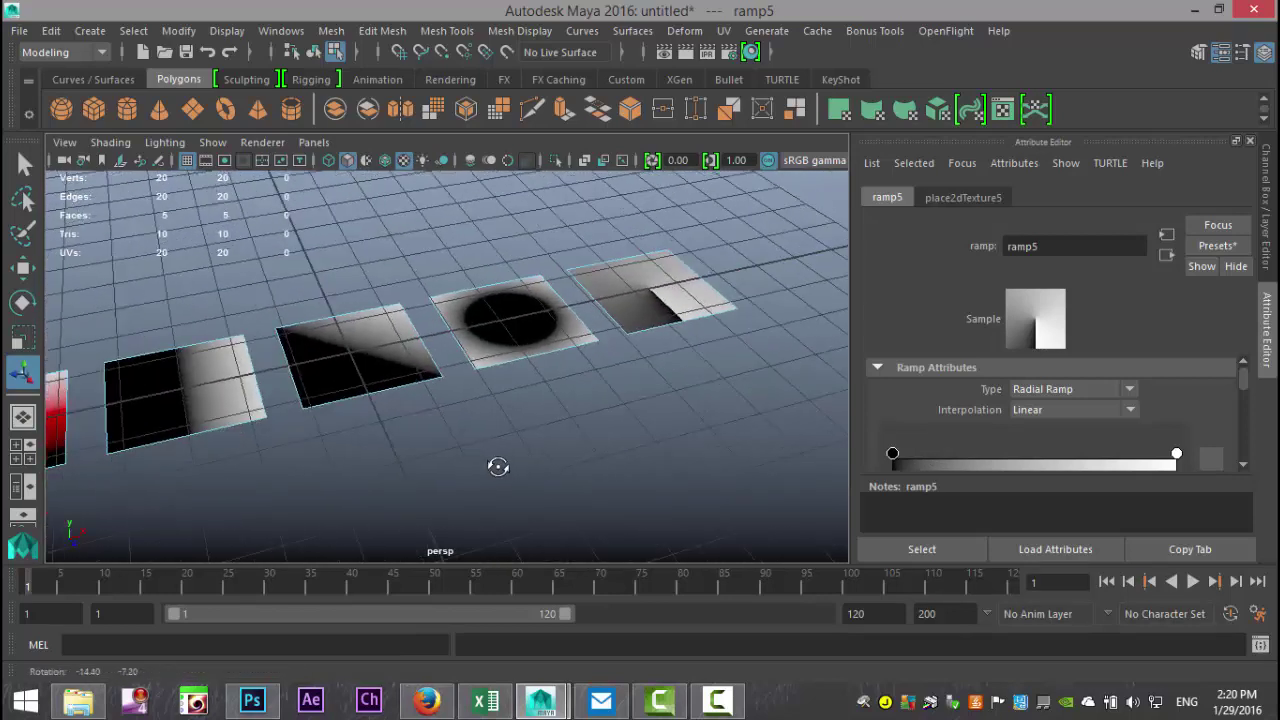
pyautogui.keyDown('alt'); pyautogui.moveTo(469, 484); pyautogui.dragTo(600, 449, button='middle'); pyautogui.keyUp('alt')
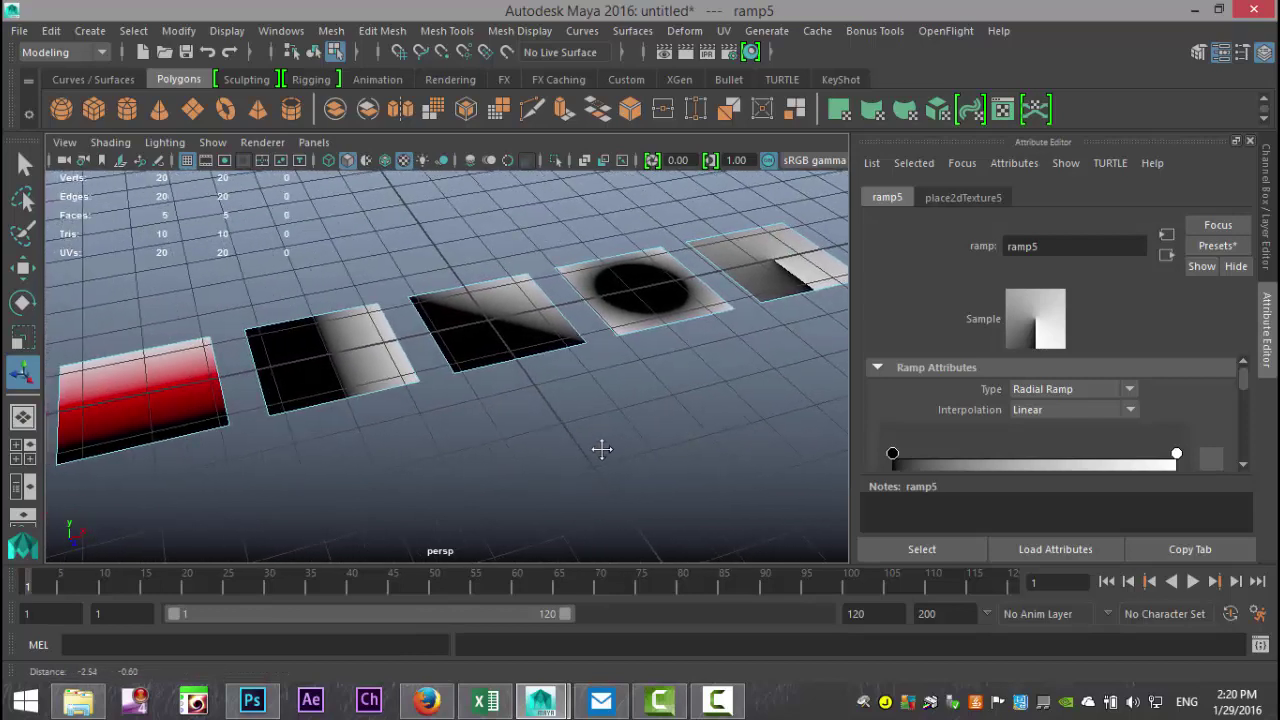
pyautogui.keyDown('alt'); pyautogui.moveTo(592, 456); pyautogui.dragTo(596, 454); pyautogui.keyUp('alt')
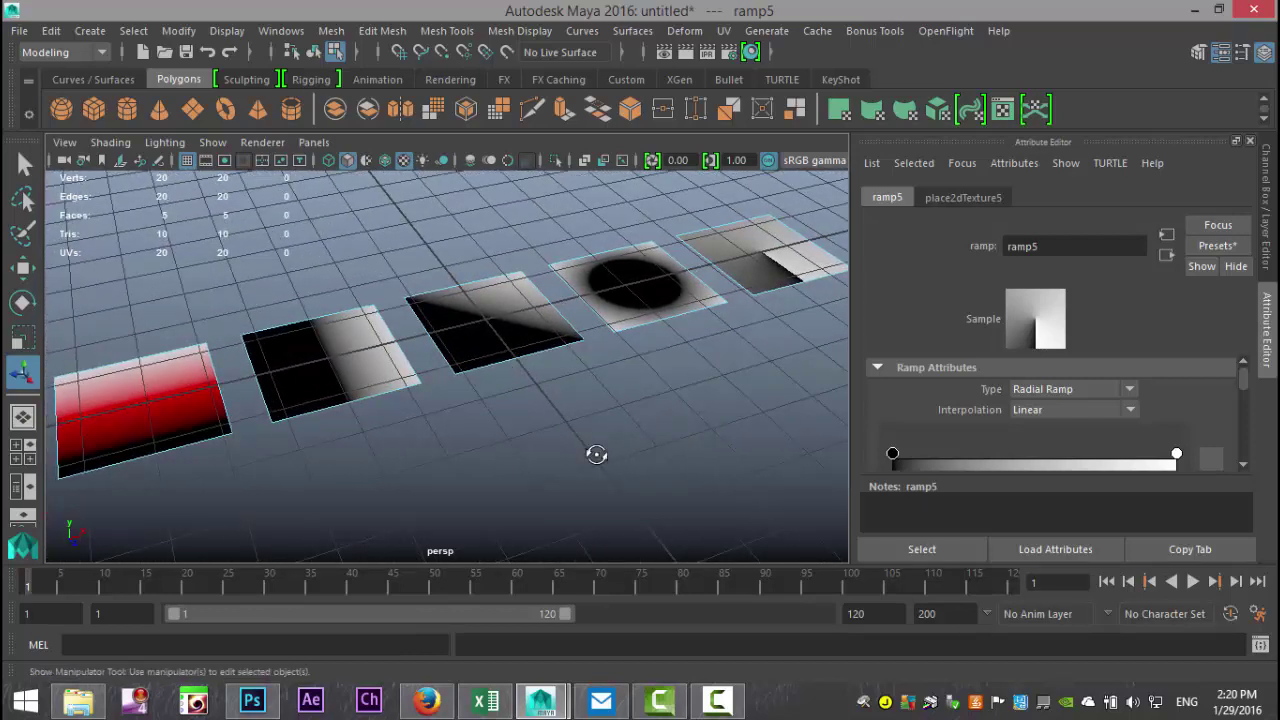